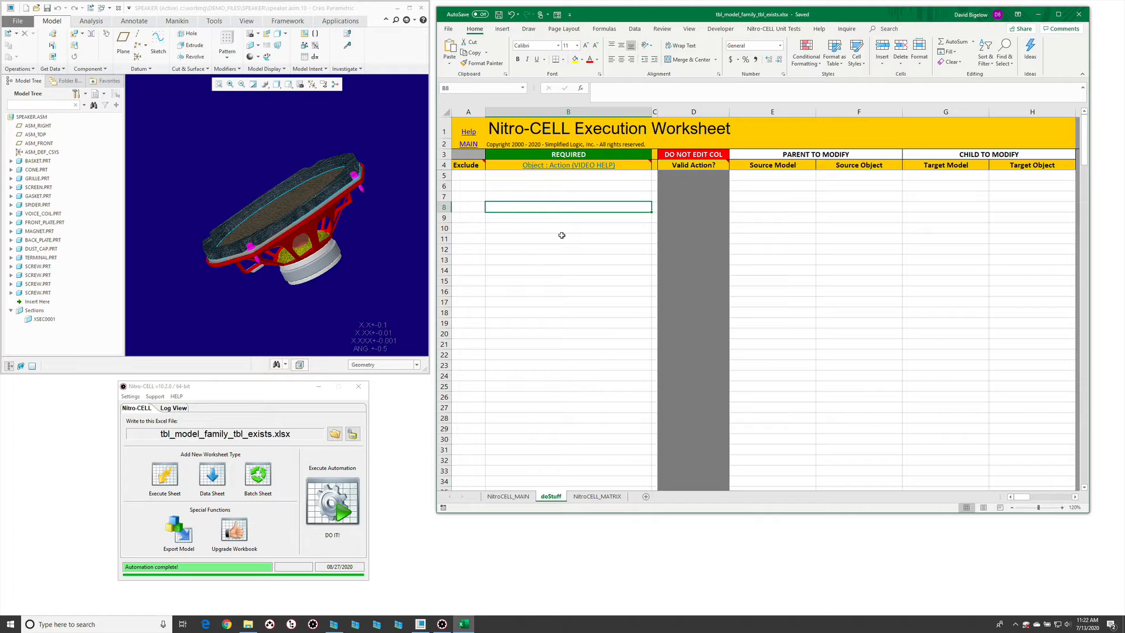
- Enter the tbl_model : FAMILY_TBL_EXISTS action in cell B9 with an nc_command reference and check its Source Model and Target Object argument hints
key("Down")
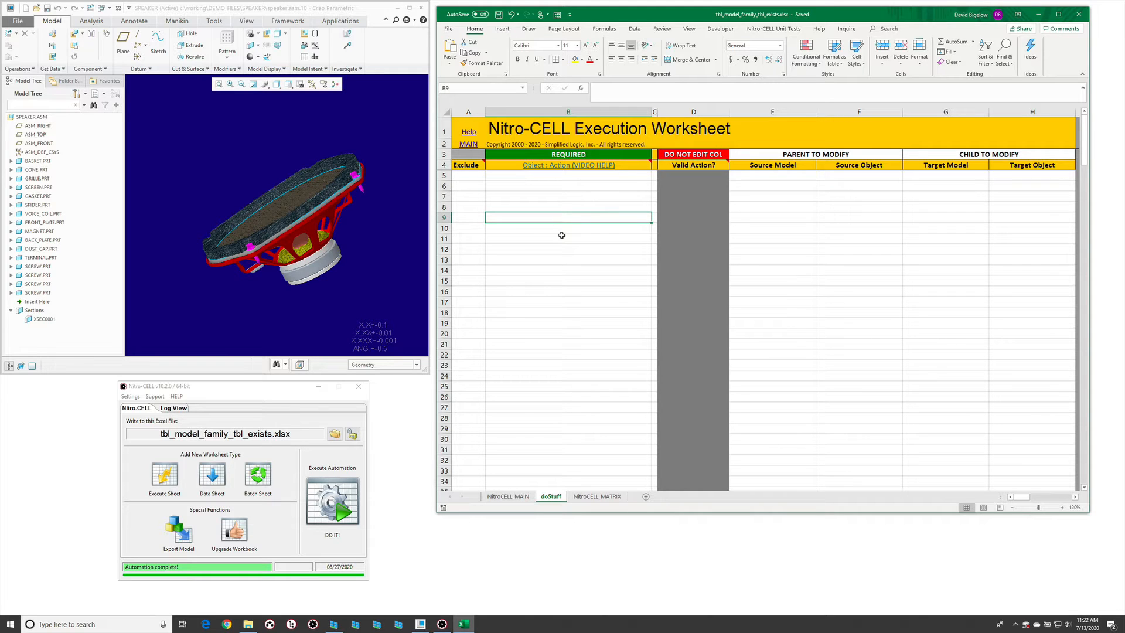
type("=")
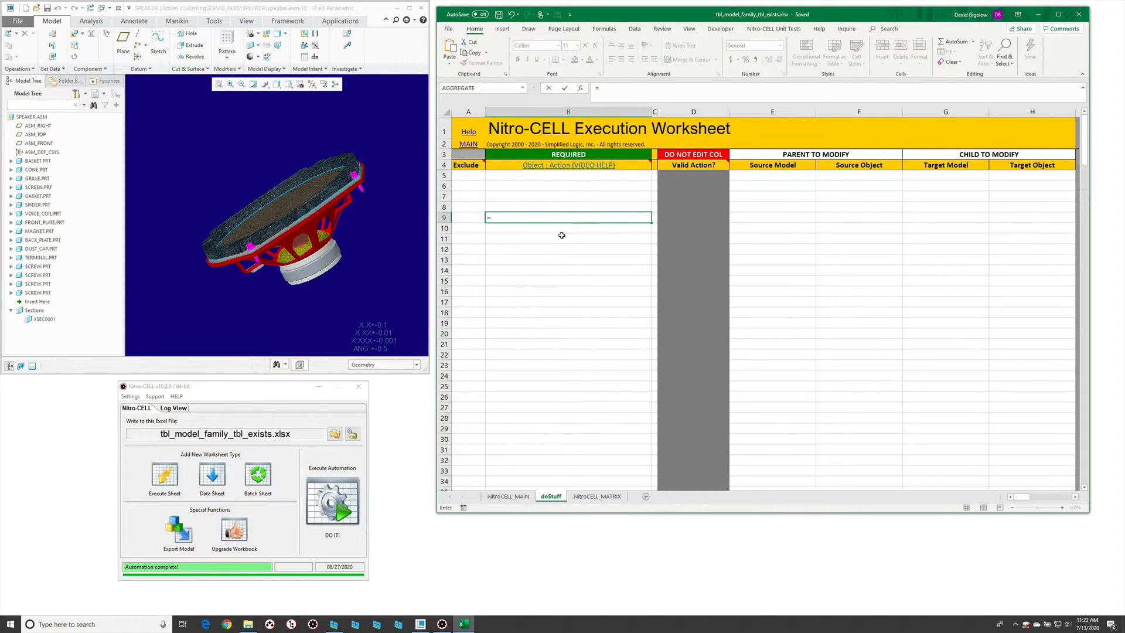
type("nc_command[")
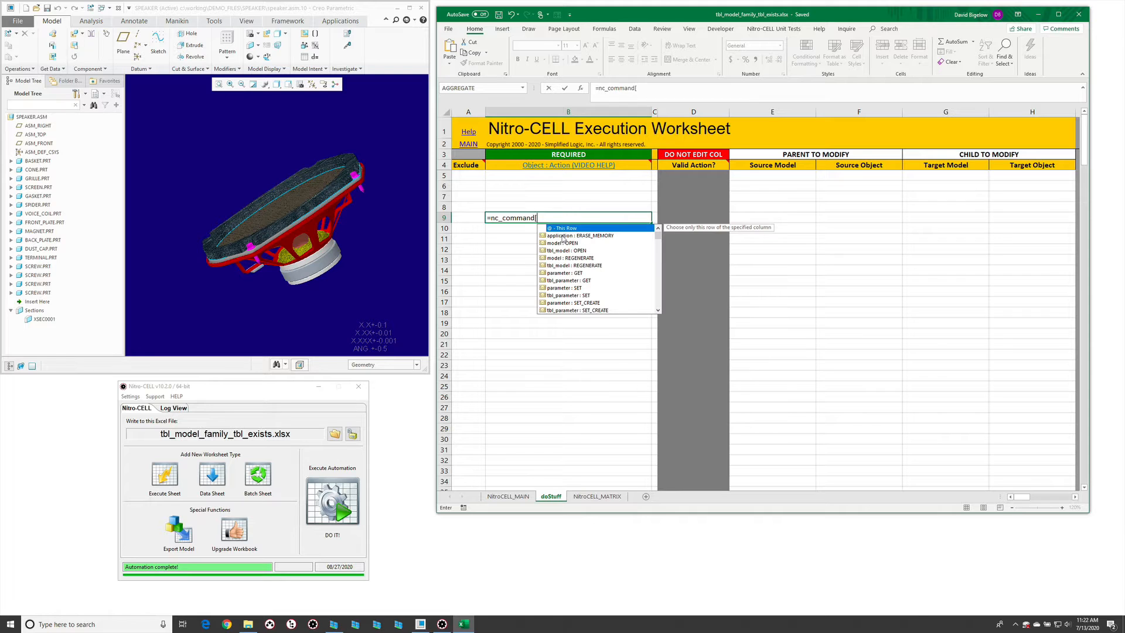
type("fam")
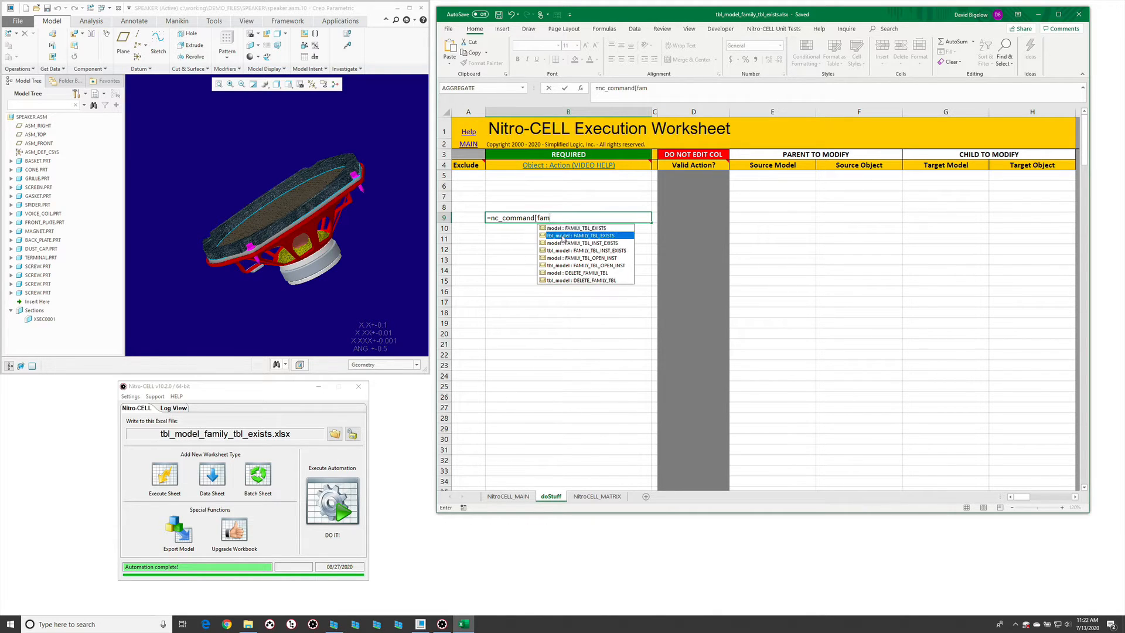
double_click(563, 235)
key("Return")
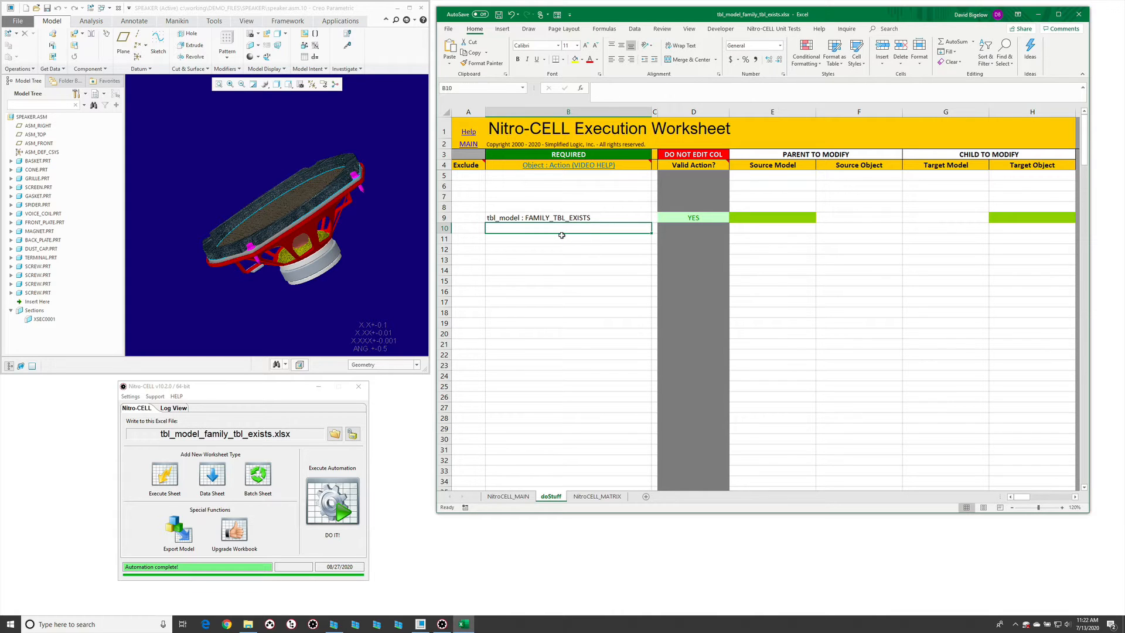
left_click(760, 222)
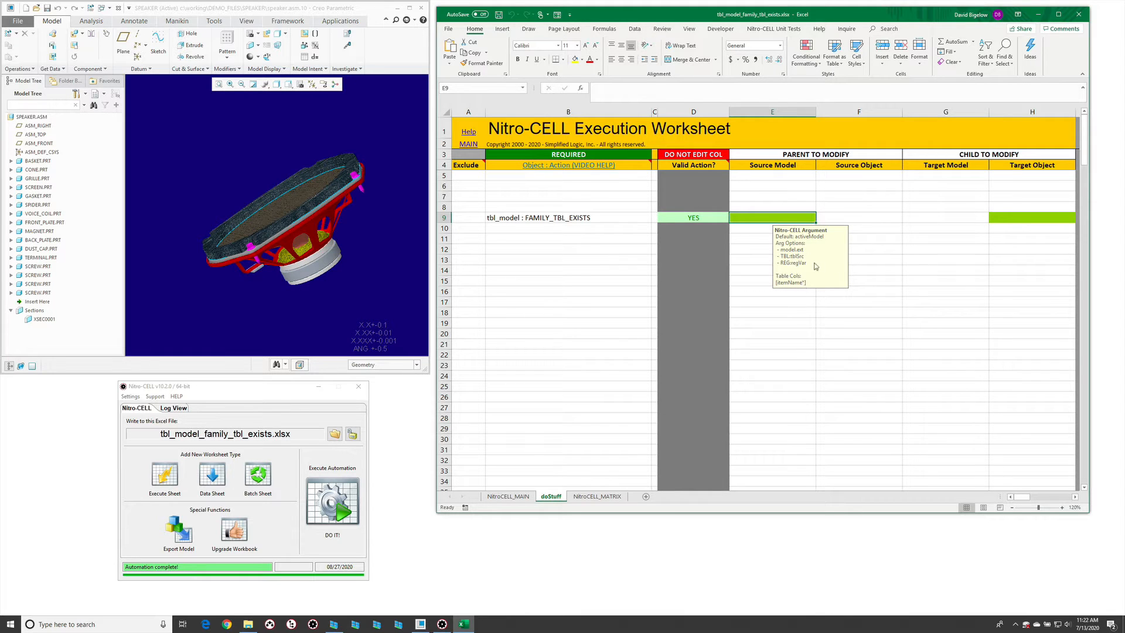
left_click(1001, 214)
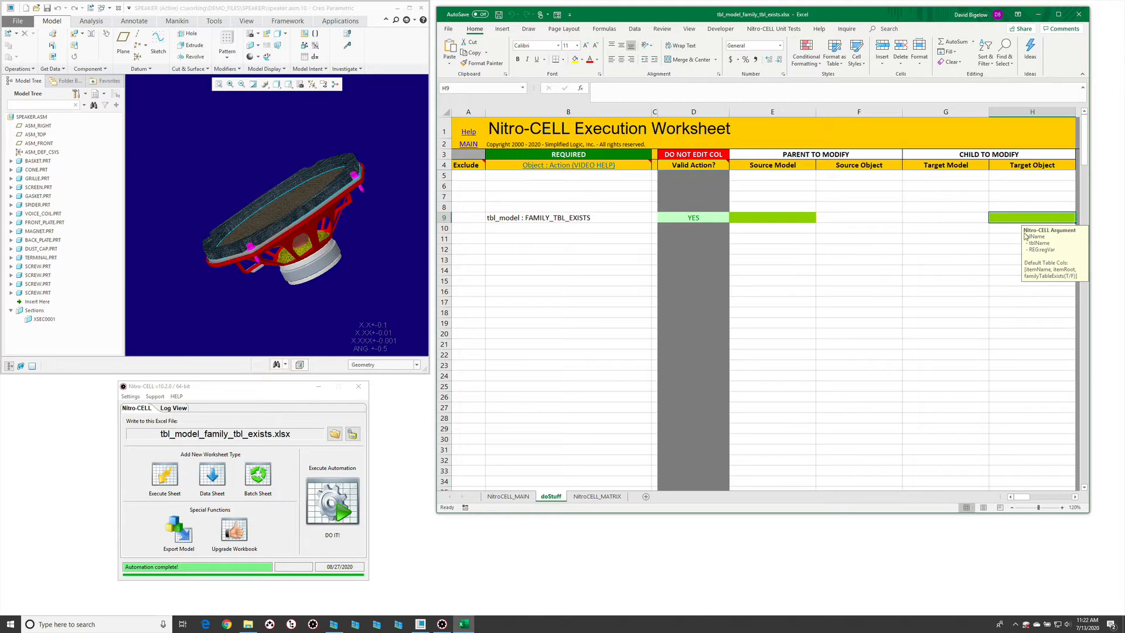
- Enter the worksheet : TABLE_CREATE action in cell B6 using an nc_command reference
left_click(565, 186)
type("=nc_command[table")
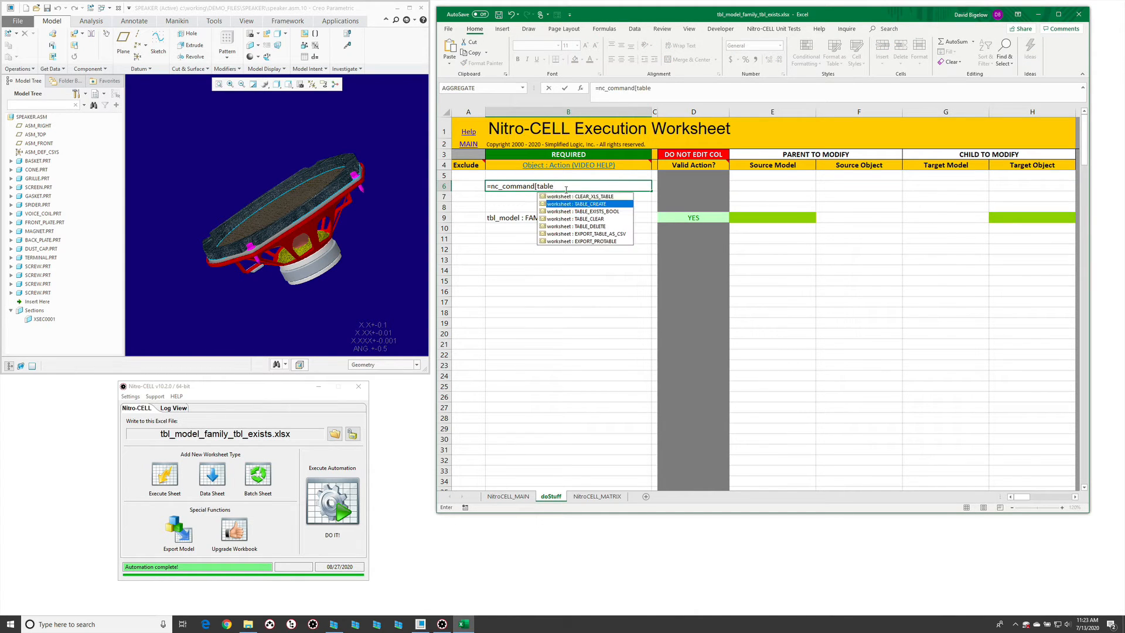
key("Tab")
key("Return")
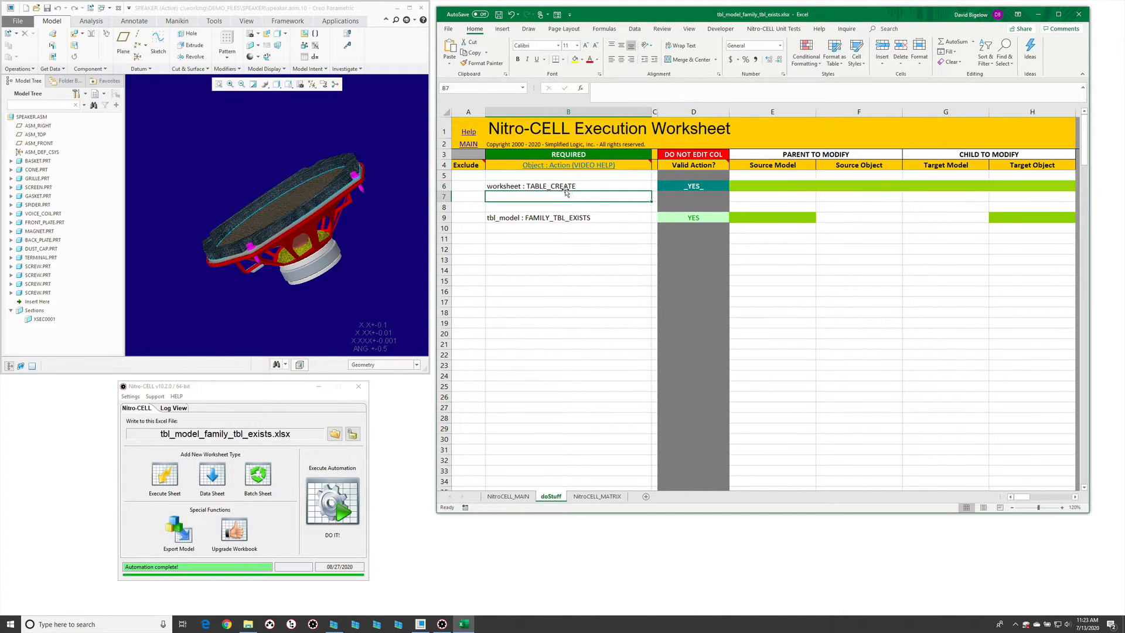
- Set the TABLE_CREATE row's Source Model to ftStatus and its Target Model to wowTab
left_click(764, 185)
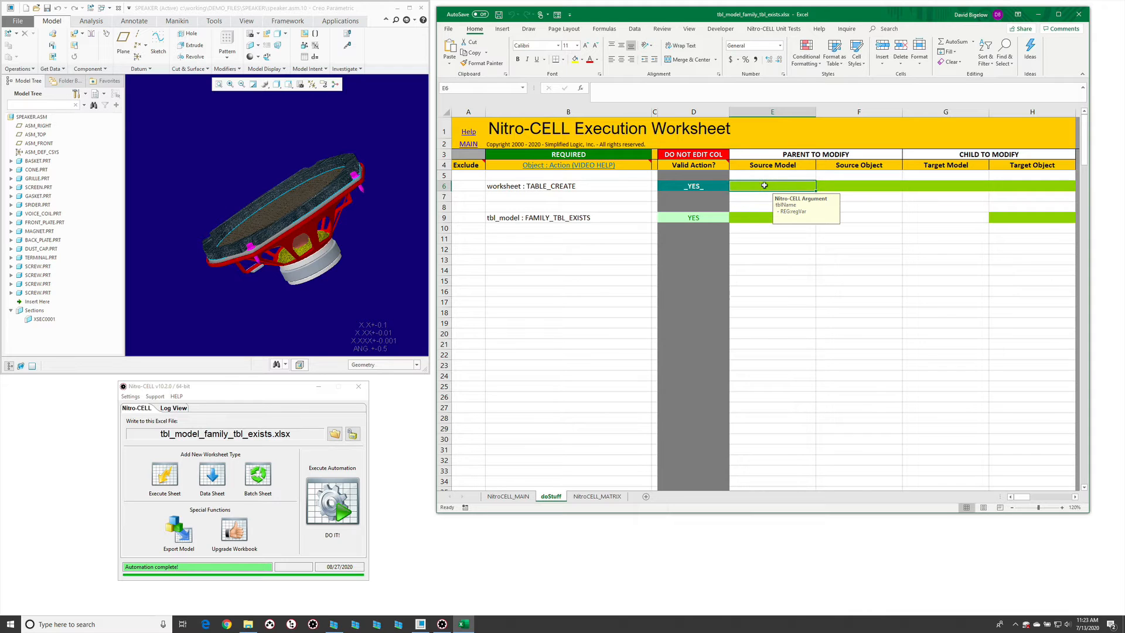
type("ftStatus")
key("Return")
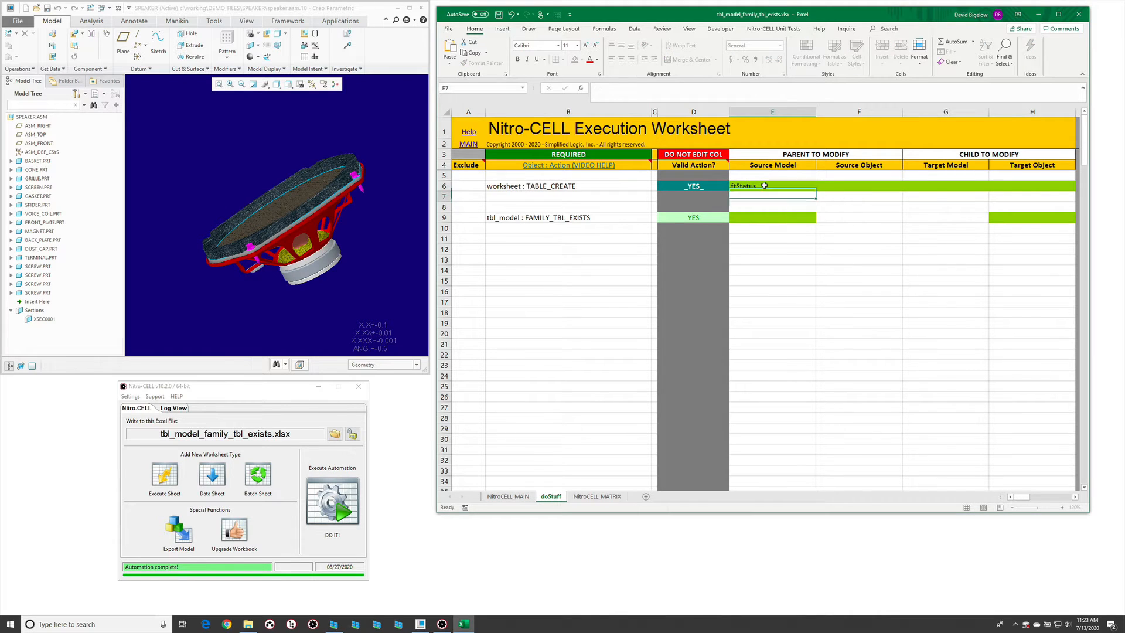
left_click(918, 186)
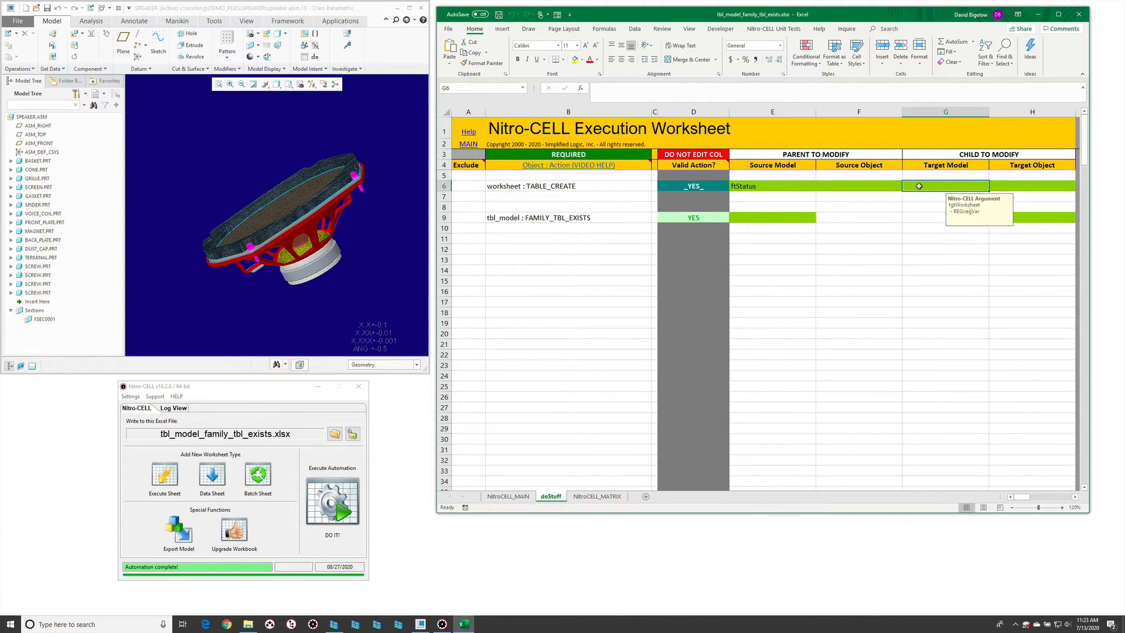
type("wowTab")
key("Return")
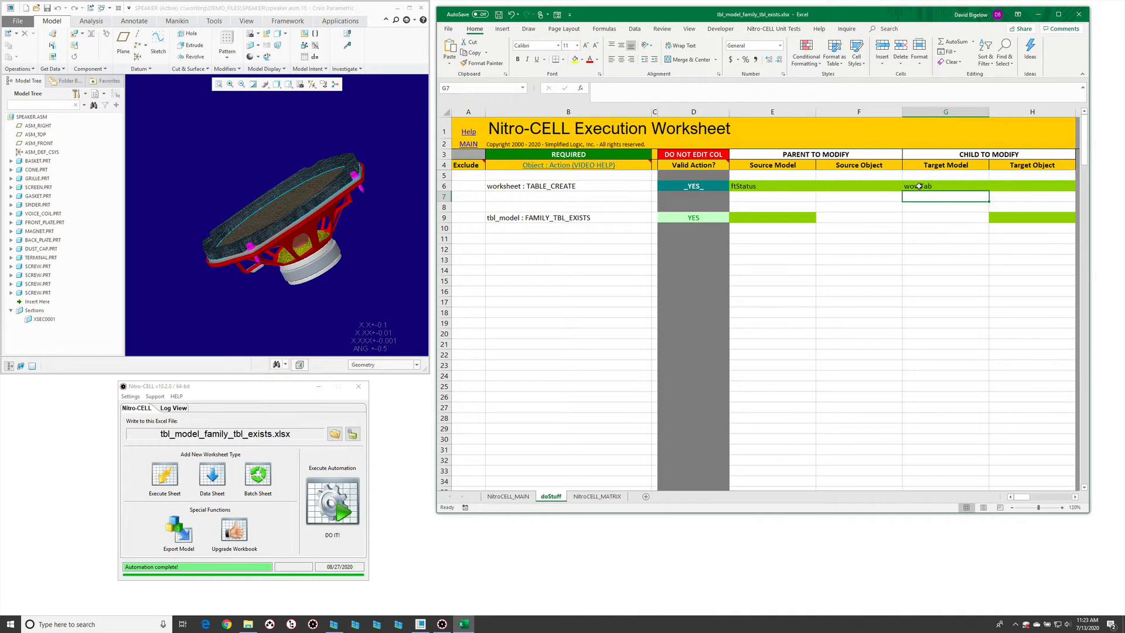
- Copy the ftStatus table name into the Target Object cell of the FAMILY_TBL_EXISTS row
left_click(752, 185)
key("ctrl+c")
left_click(1027, 215)
key("ctrl+v")
left_click(931, 248)
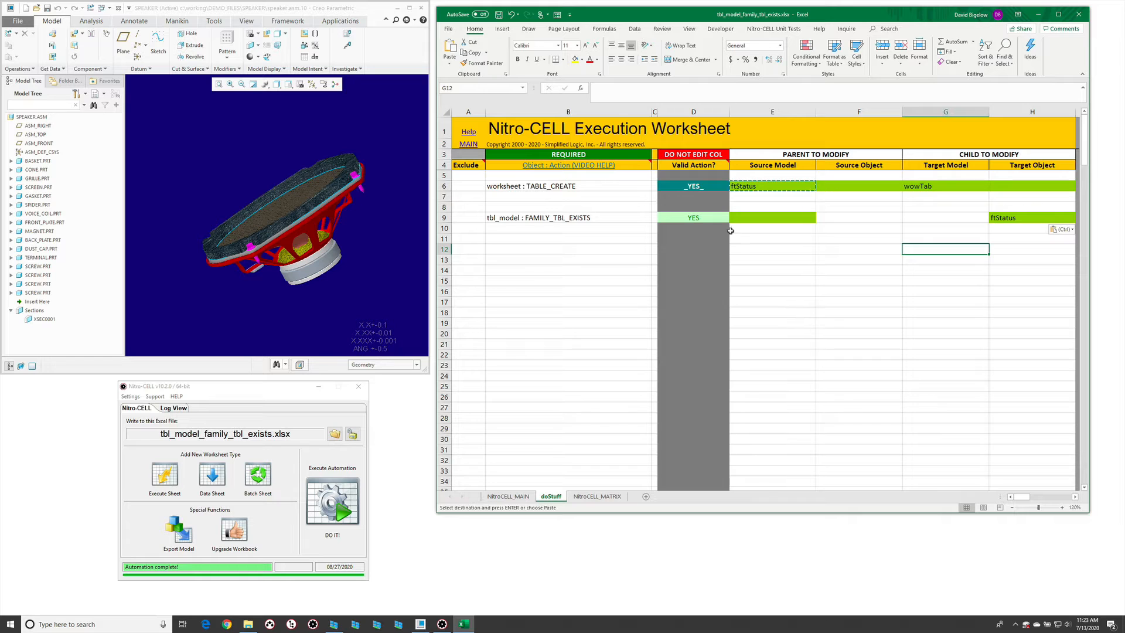
- Leave the FAMILY_TBL_EXISTS row's Source Model blank and execute the Nitro-CELL automation on the active speaker assembly
left_click(767, 228)
left_click(773, 218)
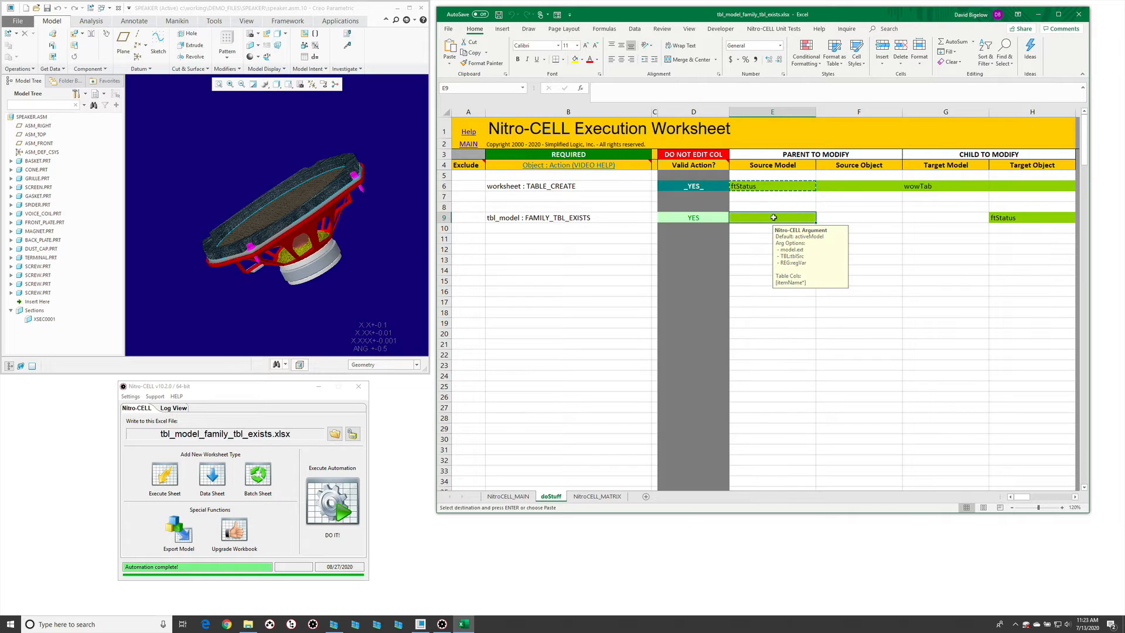
left_click(338, 512)
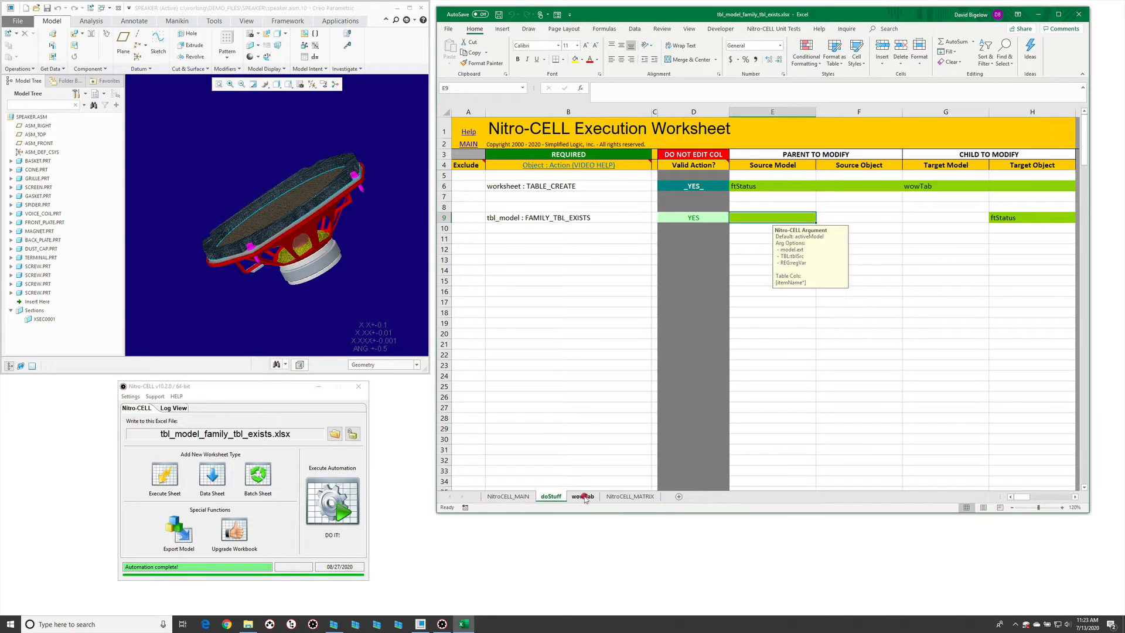
- Show the wowTab sheet and fit the widths of columns A through C to their contents
left_click(581, 496)
left_click_drag(476, 111, 524, 111)
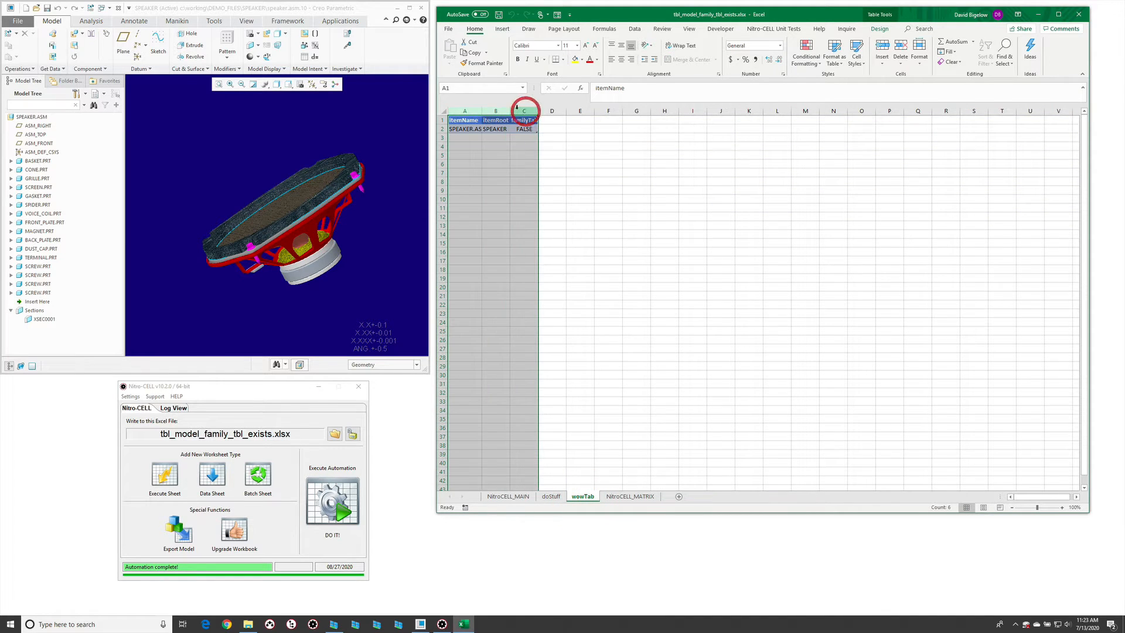
double_click(509, 111)
left_click(535, 189)
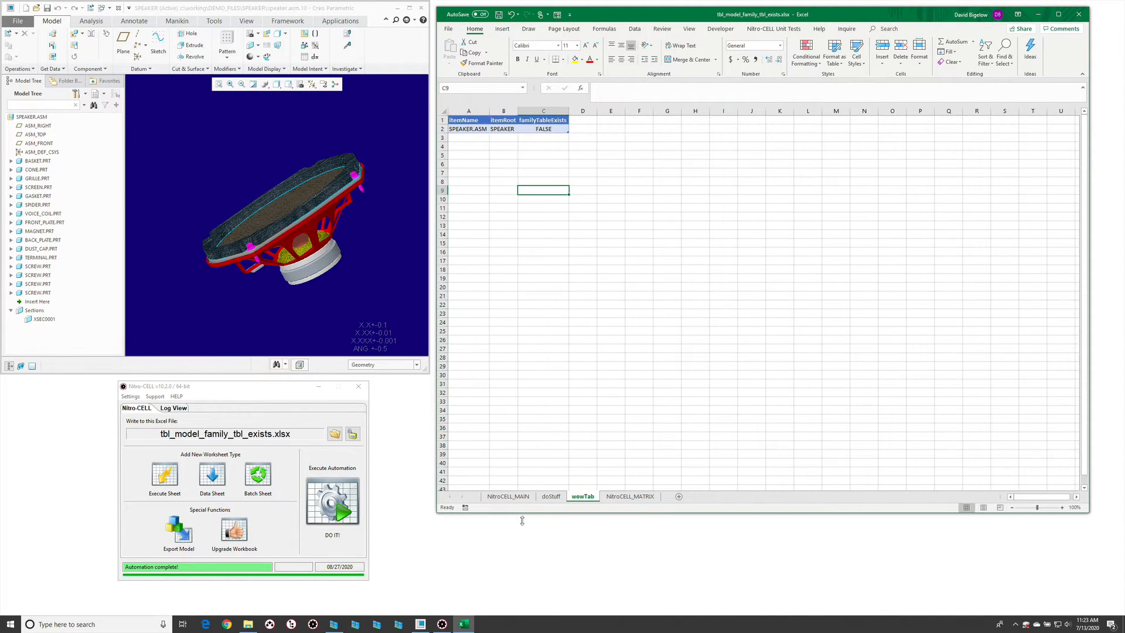
- Return to the doStuff sheet, then switch to Creo Parametric and close the speaker assembly window
left_click(551, 496)
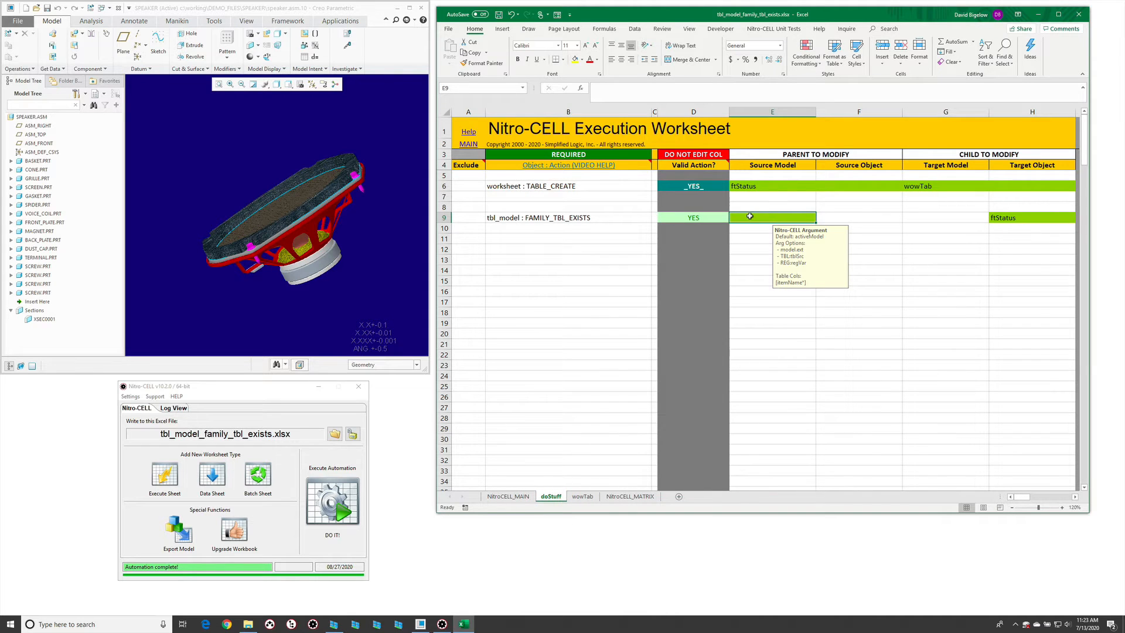
left_click(281, 306)
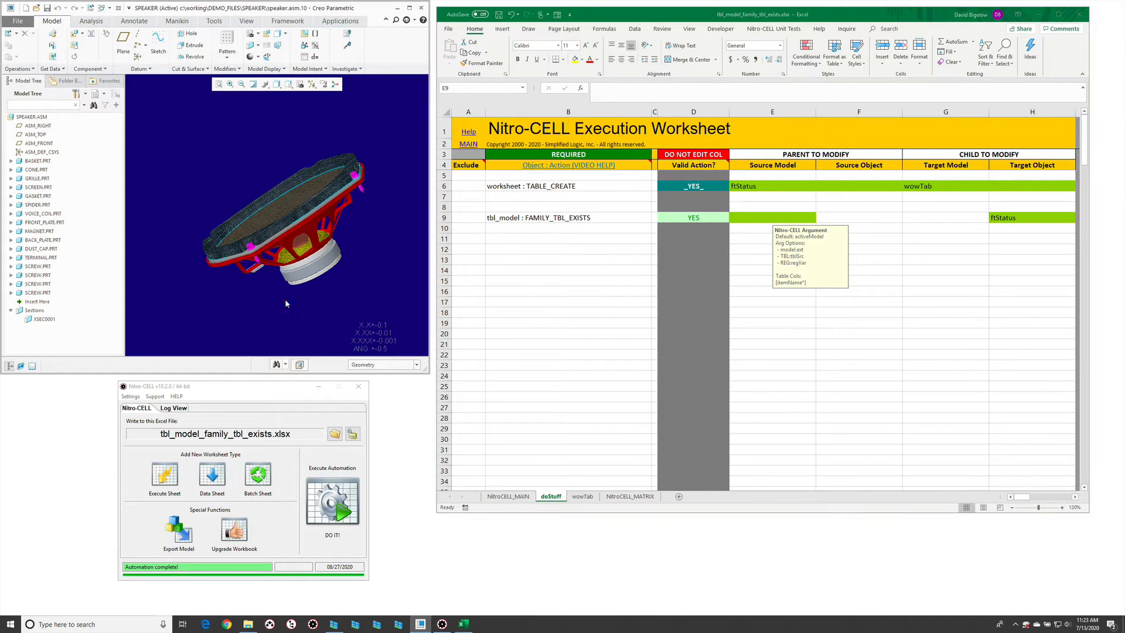
left_click_drag(281, 255, 246, 286)
left_click(246, 287)
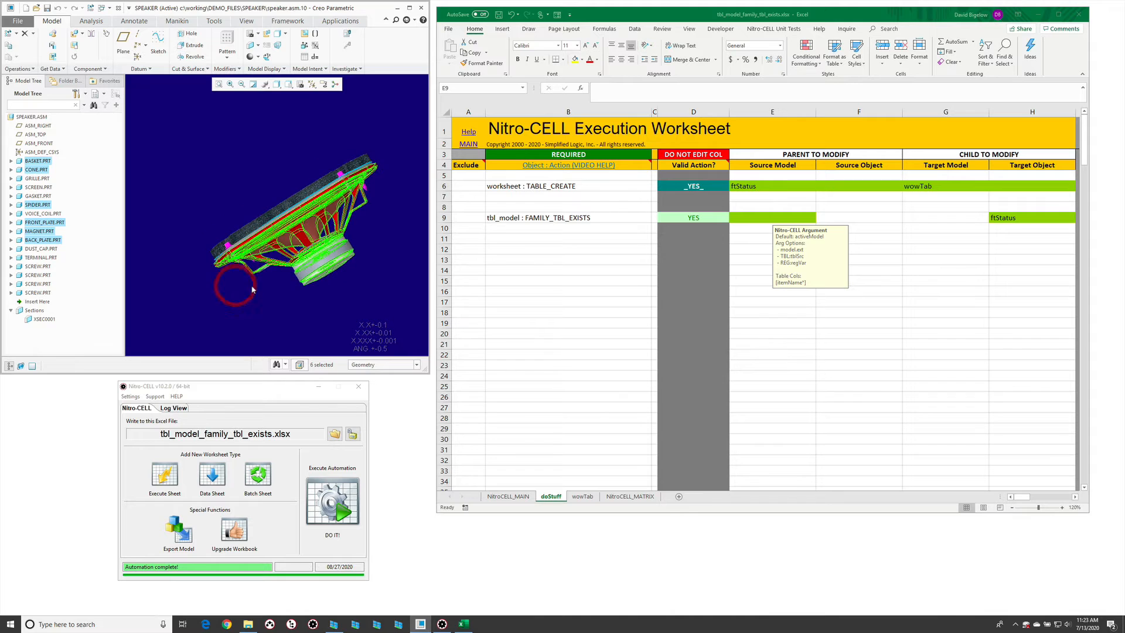
key("ctrl+w")
- Filter the files to open by screw* and open the generic instance of screw.prt
key("ctrl+o")
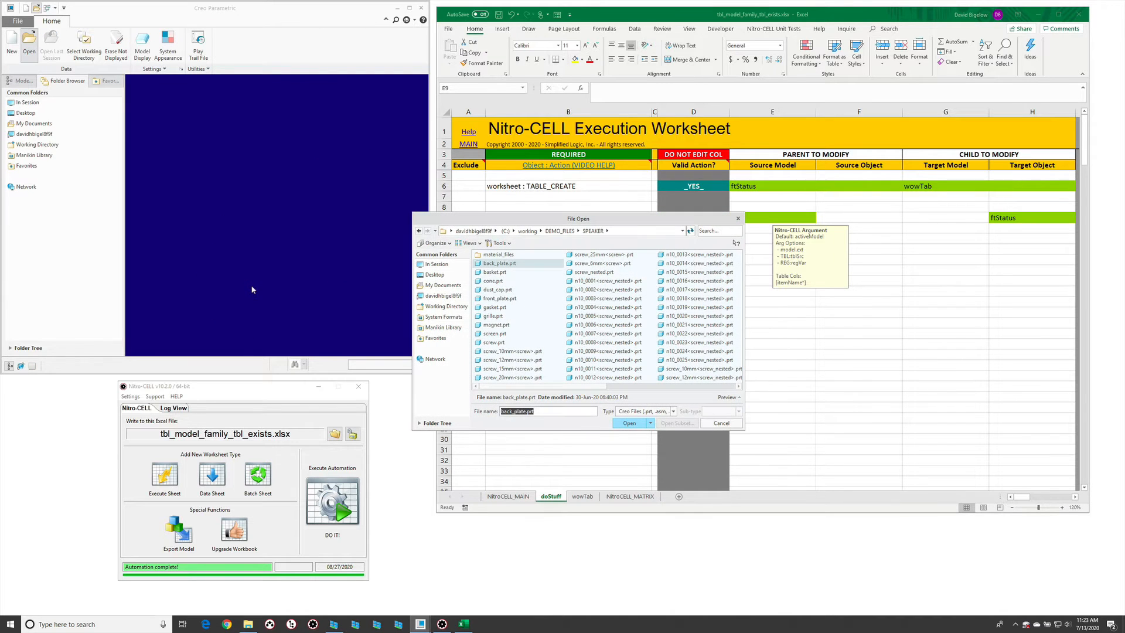
type("screw*")
key("Return")
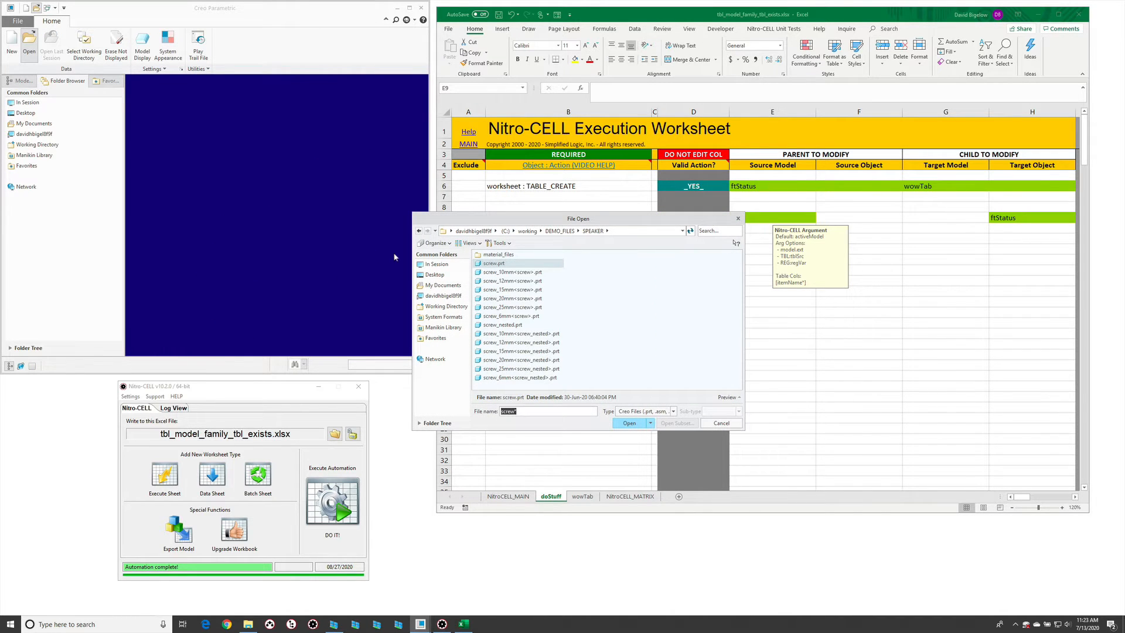
double_click(516, 267)
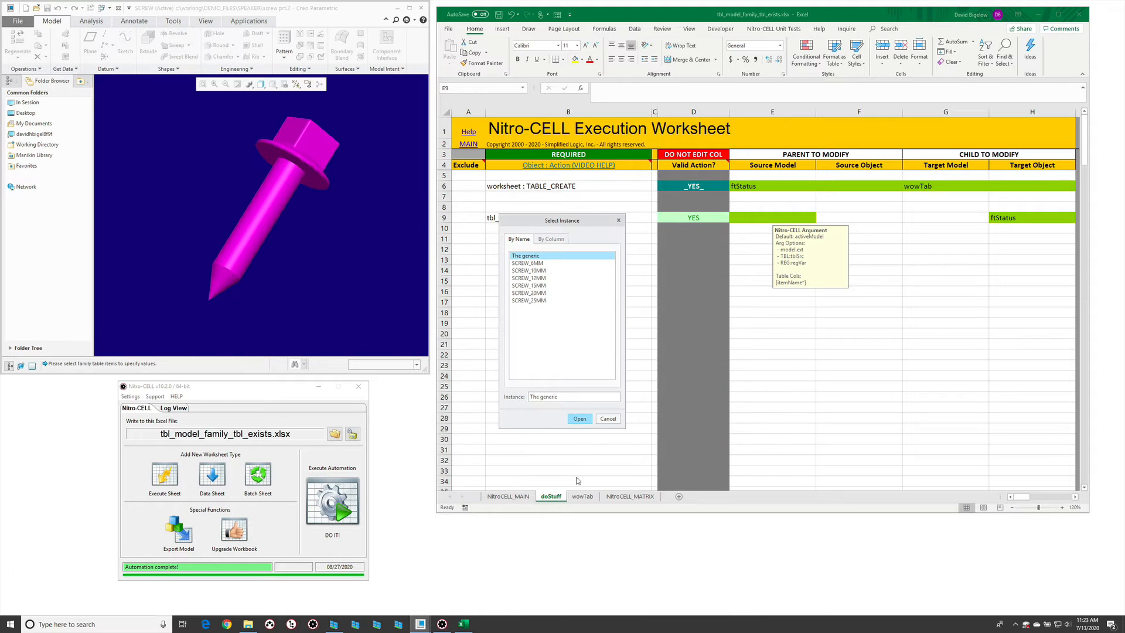
left_click(579, 419)
- Execute the automation on the screw part and inspect the familyTableExists value in the wowTab sheet
left_click(597, 278)
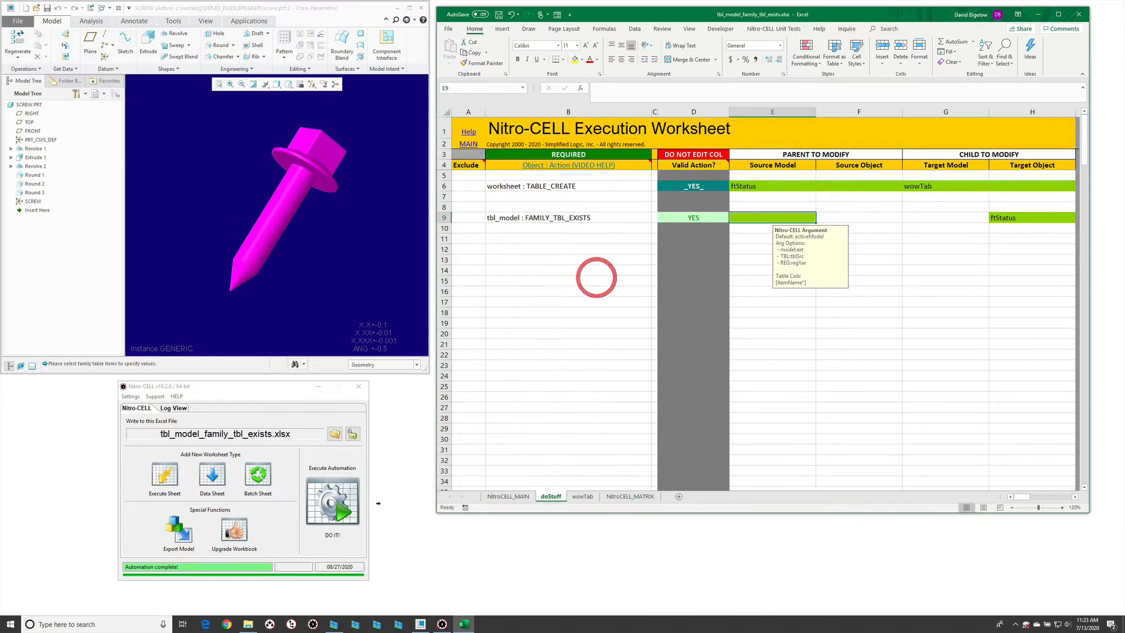
left_click(345, 518)
left_click(345, 517)
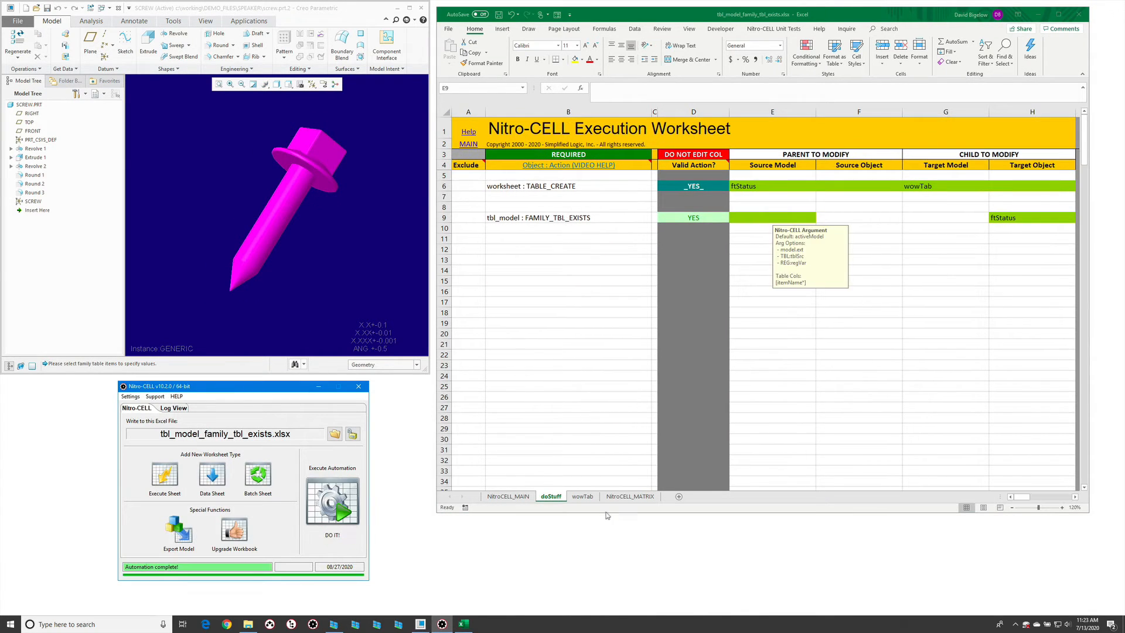
left_click(582, 497)
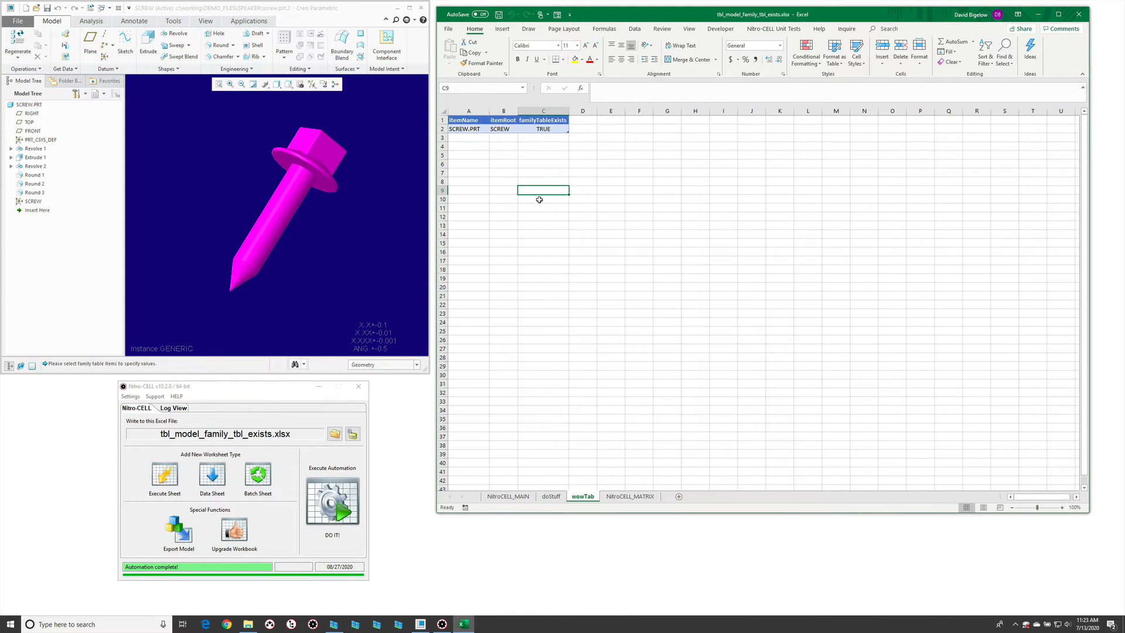
left_click(548, 135)
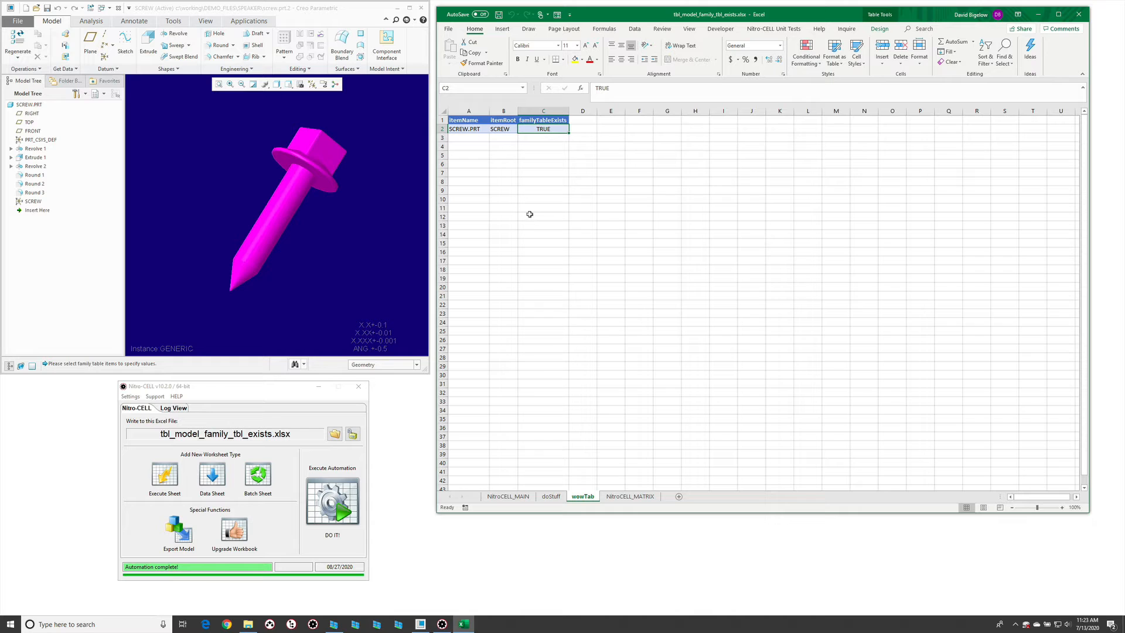
- Close the screw part in Creo and return to the doStuff sheet in the workbook
left_click(596, 294)
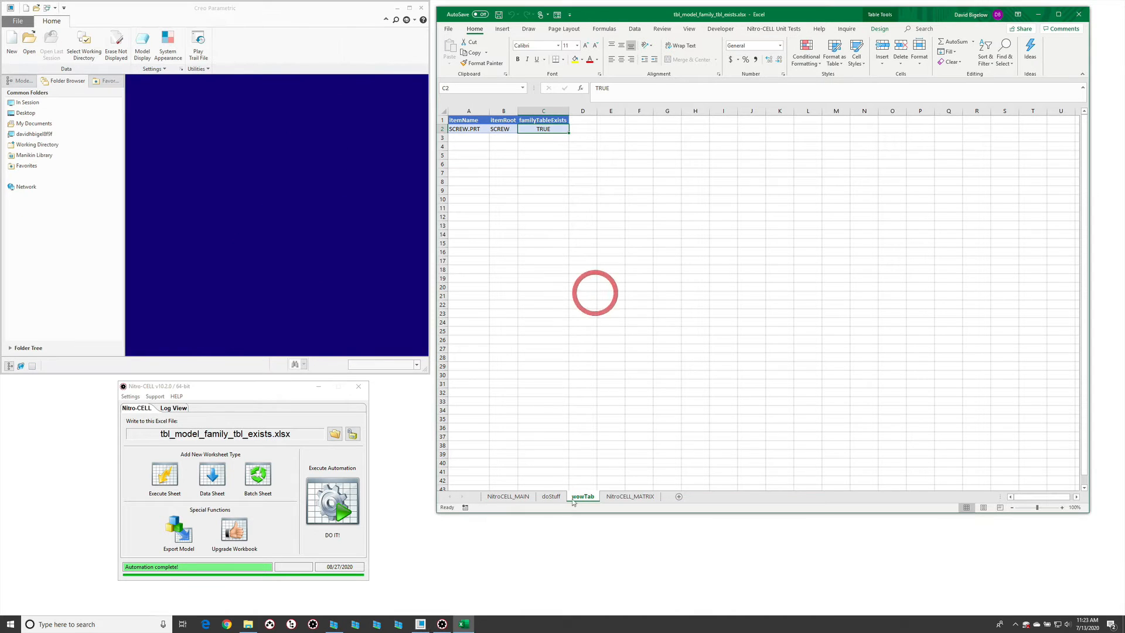
left_click(553, 496)
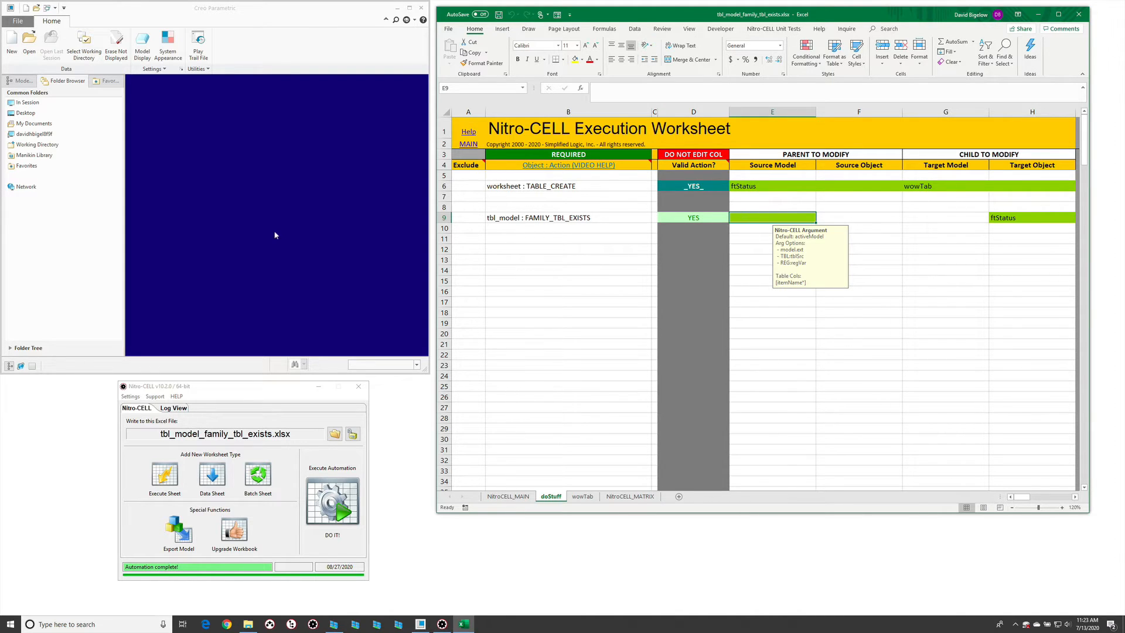
key("ctrl+o")
key("Escape")
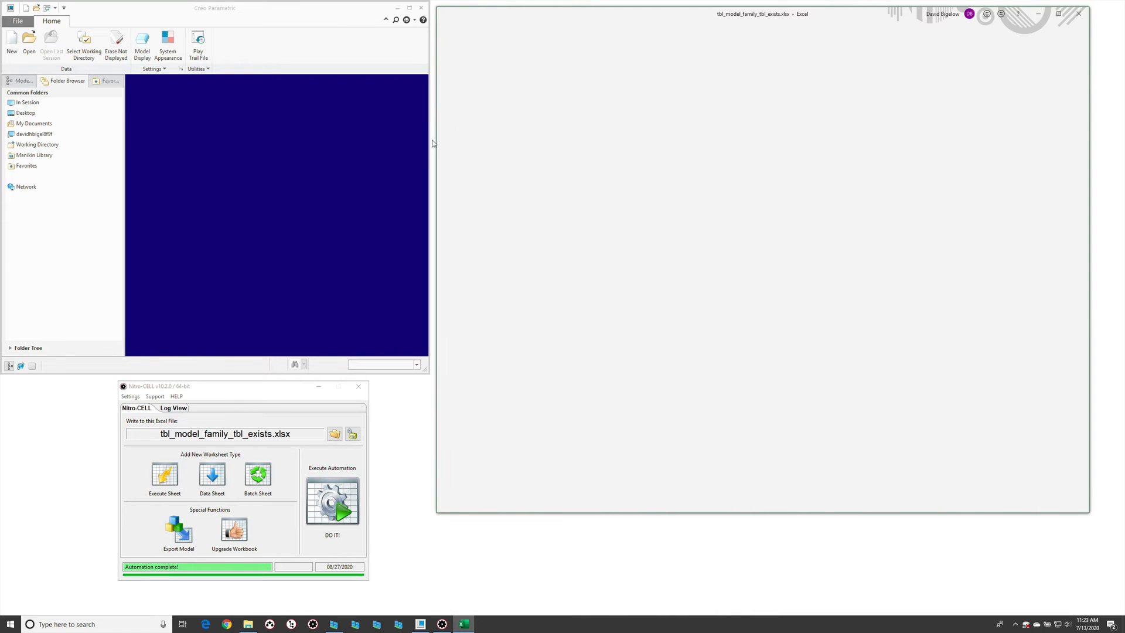
- Reopen the speaker assembly in Creo from the models in session
left_click(315, 186)
left_click(305, 186)
key("ctrl+o")
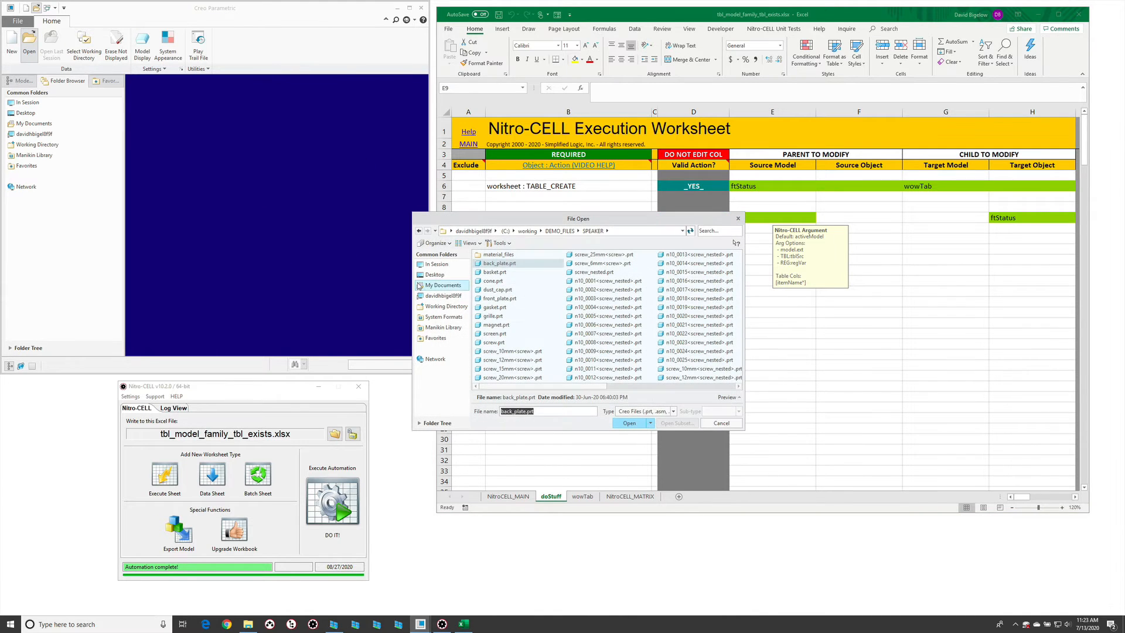
left_click(448, 264)
double_click(503, 341)
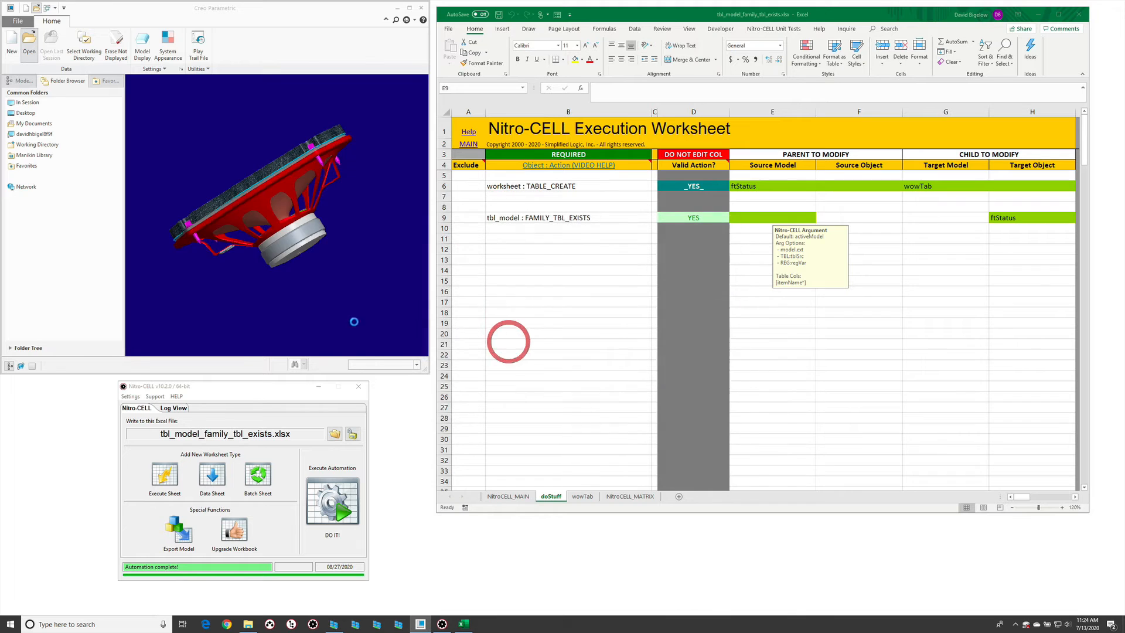
left_click_drag(334, 259, 342, 272)
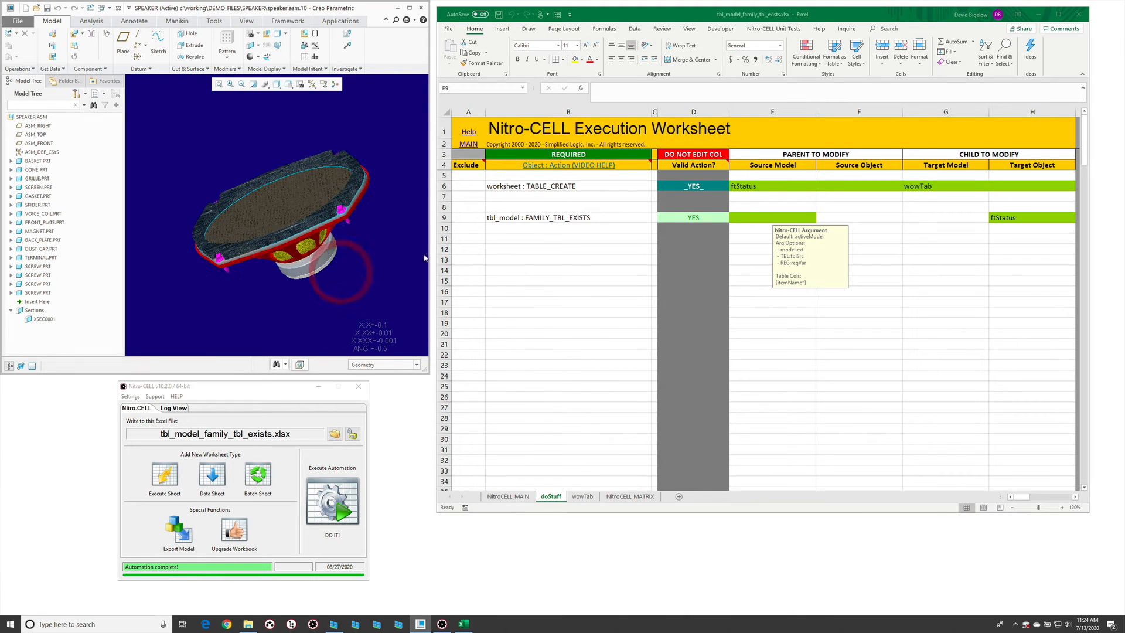
- Insert three blank columns before the results table in the wowTab sheet
left_click(630, 242)
left_click(582, 496)
left_click_drag(469, 111, 543, 111)
right_click(527, 110)
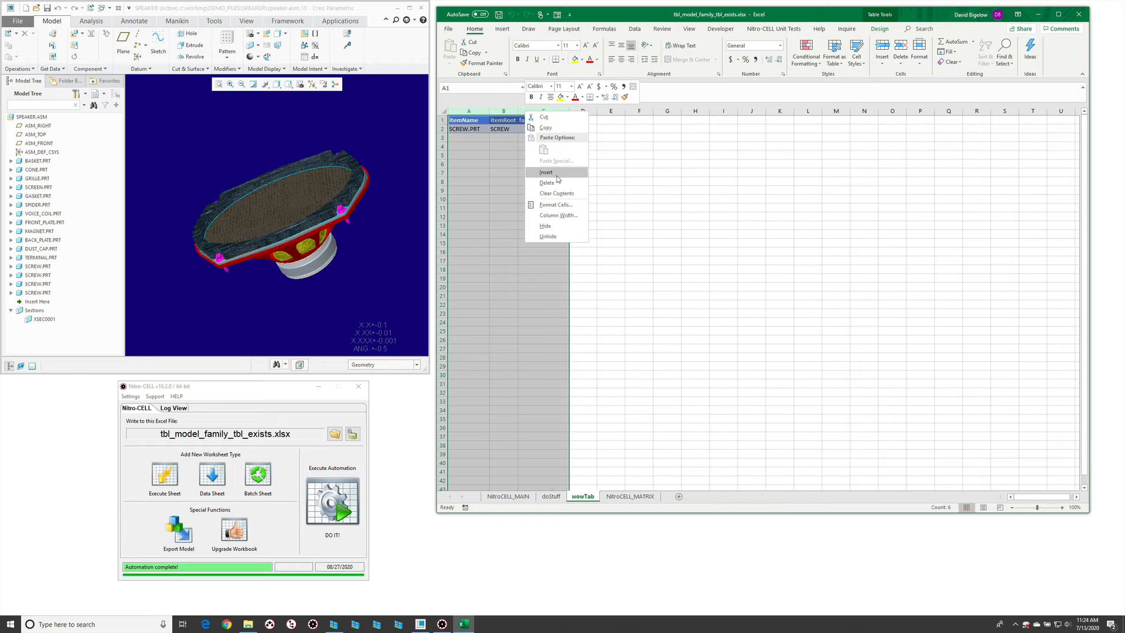
left_click(547, 171)
- Enter the header itemName in cell A1 of wowTab and convert it into a table with headers
left_click(454, 120)
type("i")
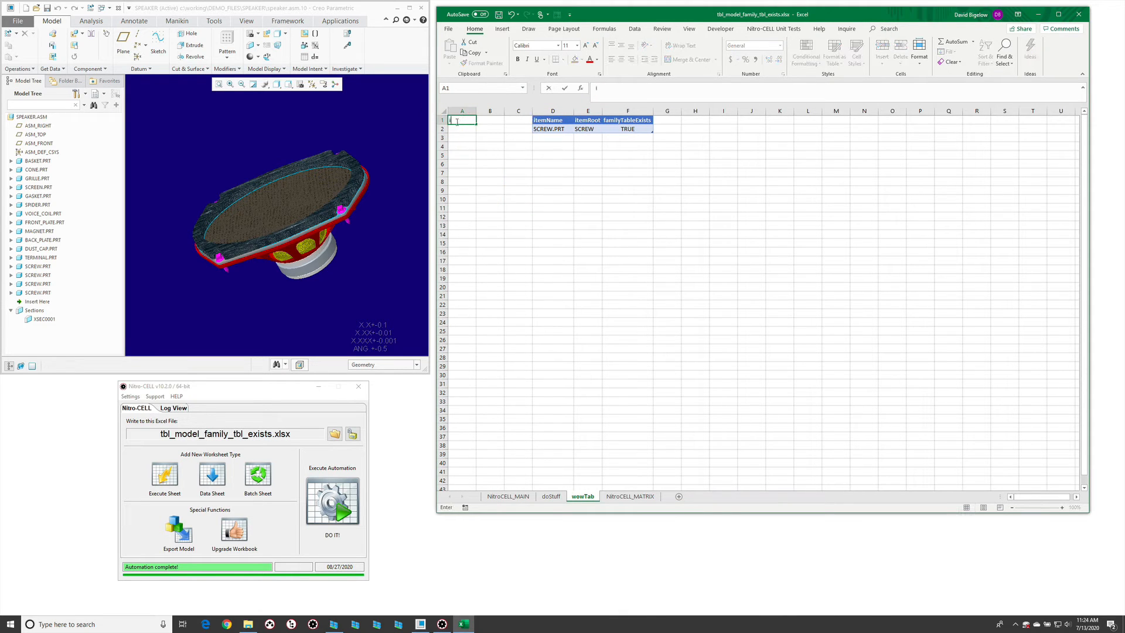
type("temName")
key("Return")
left_click(457, 121)
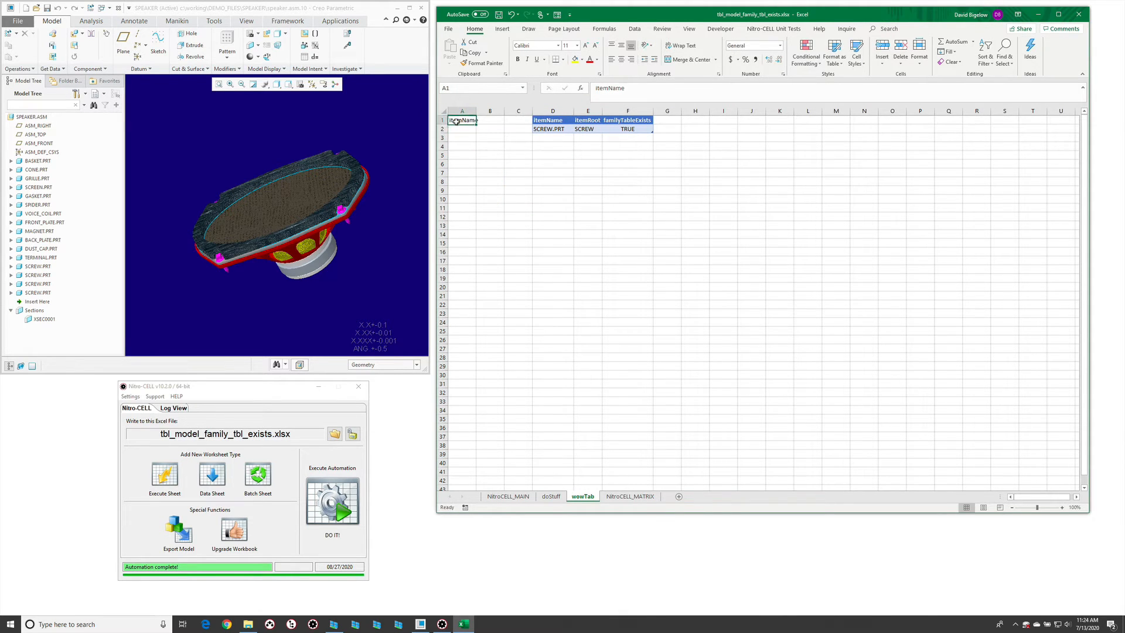
key("ctrl+t")
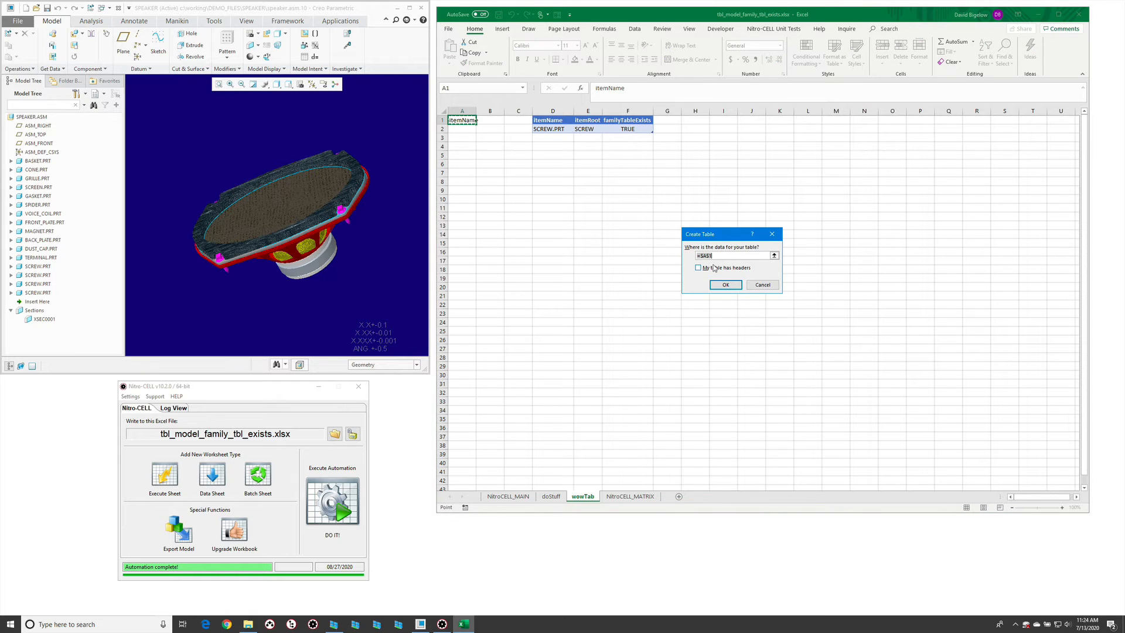
left_click(715, 267)
left_click(725, 285)
- Rename the new itemName table as myTable
left_click(467, 129)
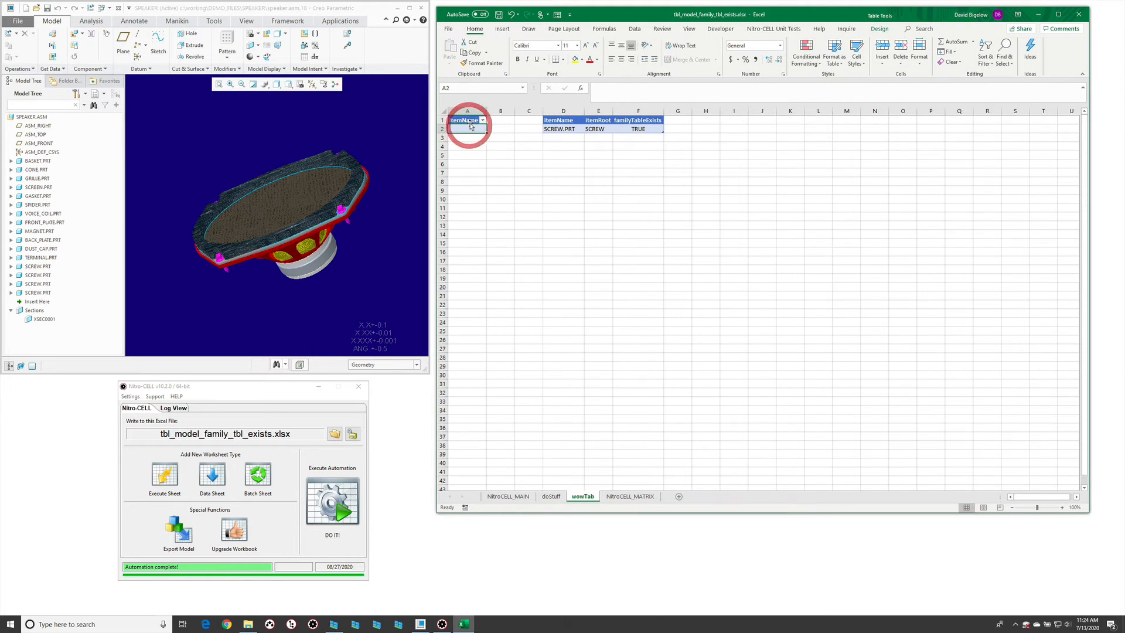
left_click(885, 27)
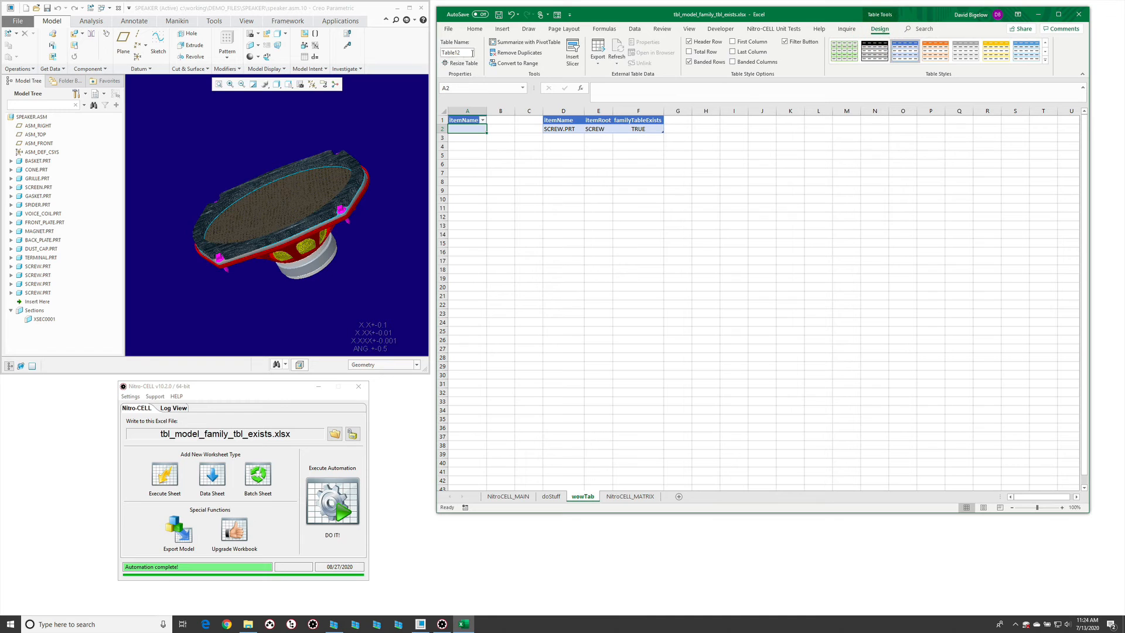
left_click(466, 53)
left_click(466, 52)
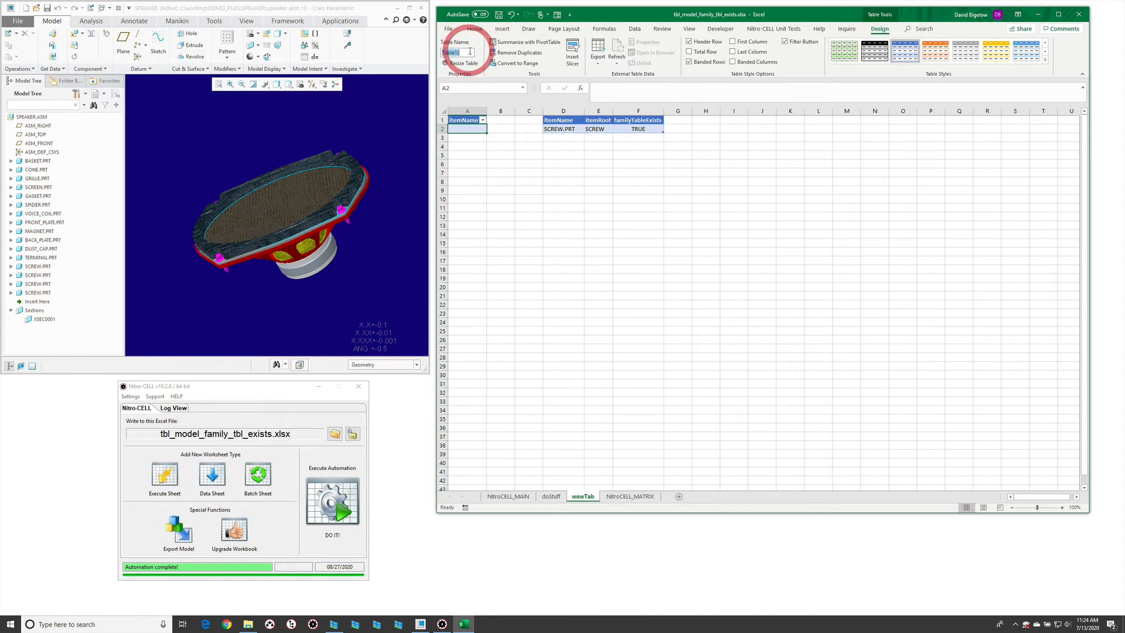
type("my")
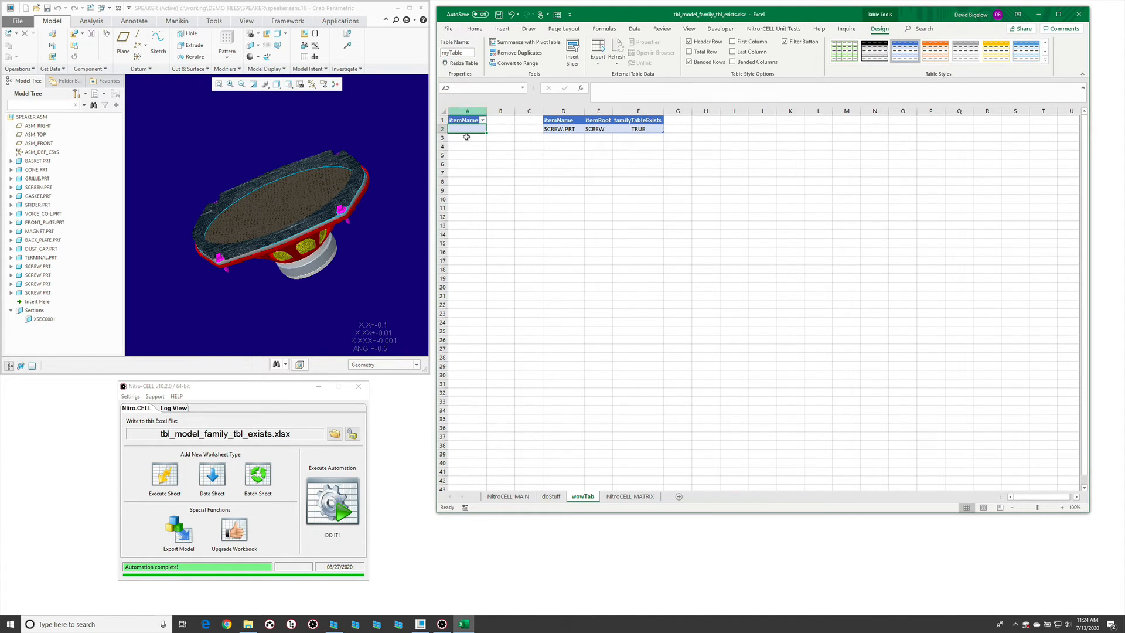
left_click(498, 154)
- List basket.prt, screw.prt and spider.prt under itemName in myTable
left_click(476, 128)
type("basket.prt")
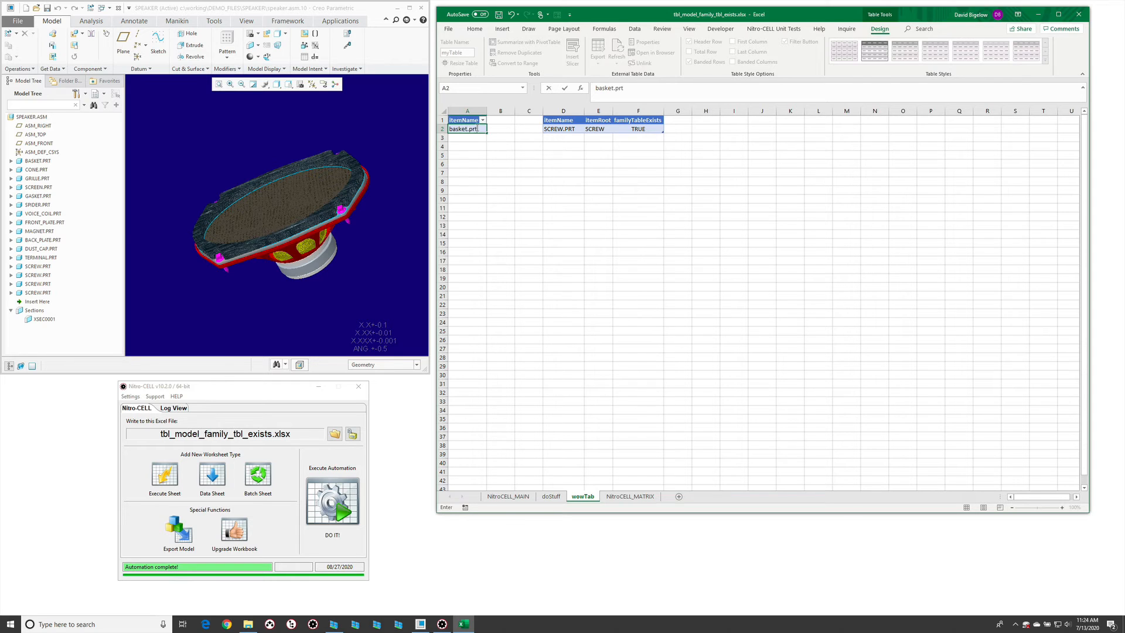
key("Return")
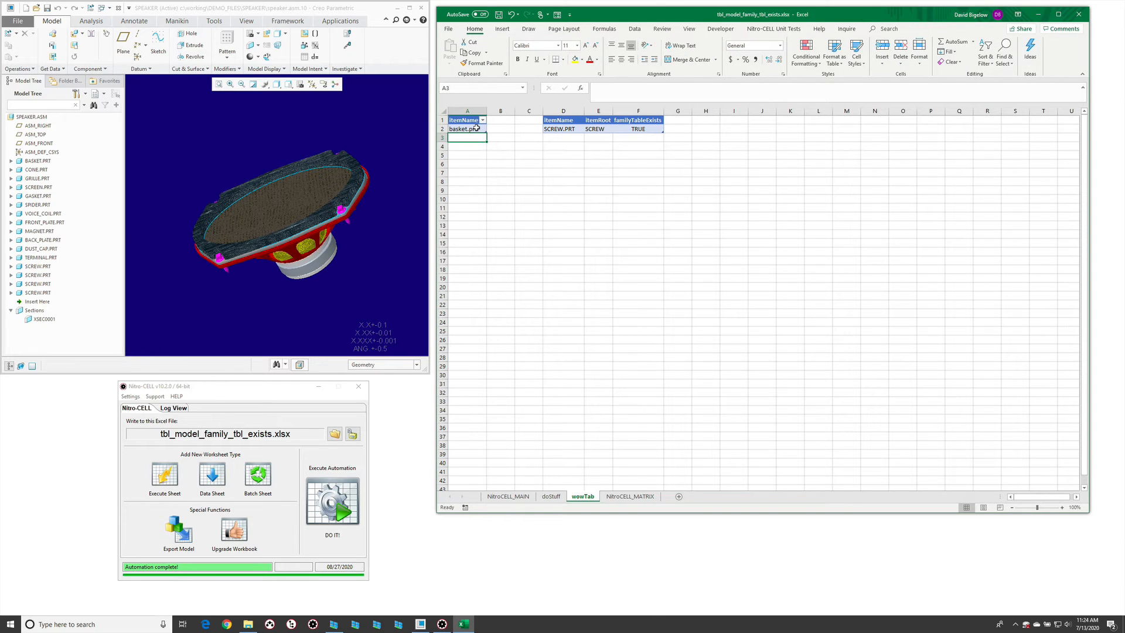
type("screw.prt")
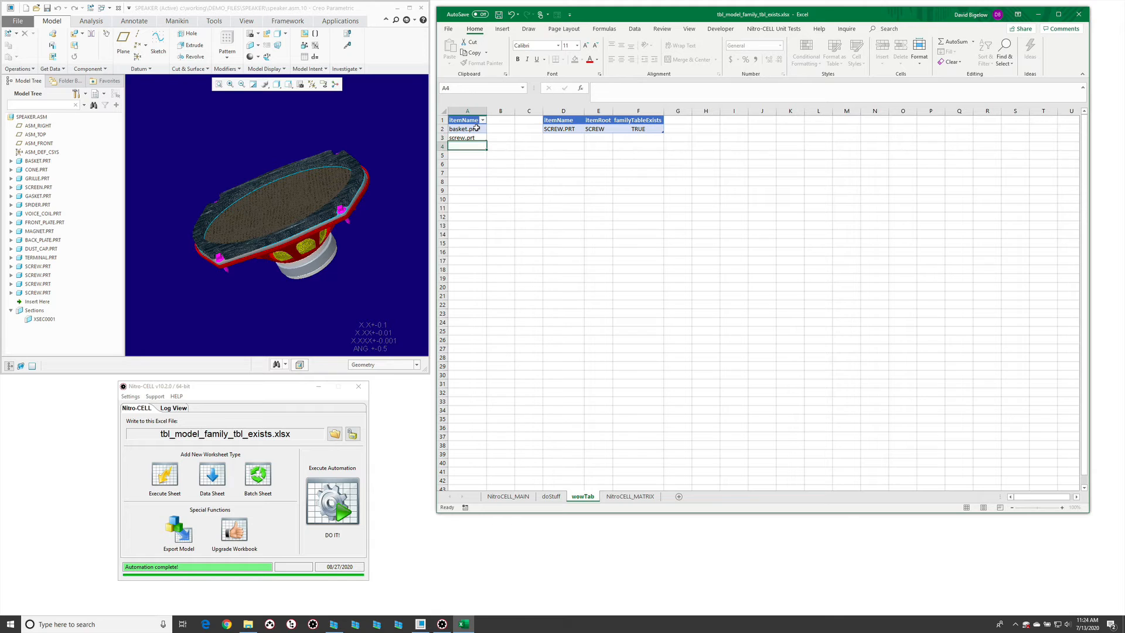
key("Return")
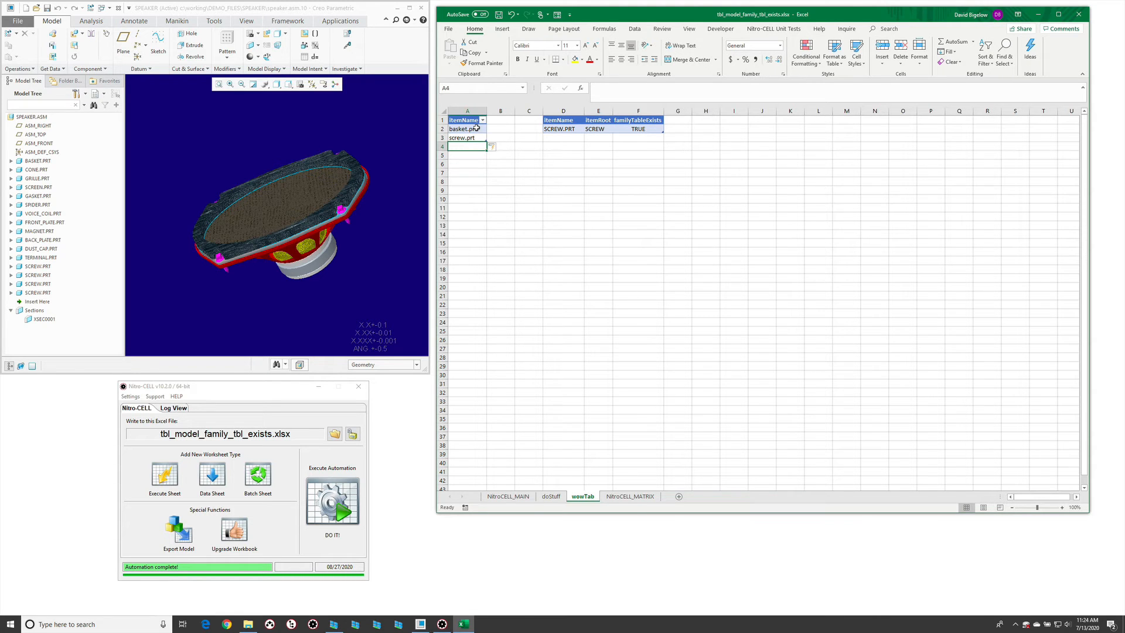
type("spider.prt")
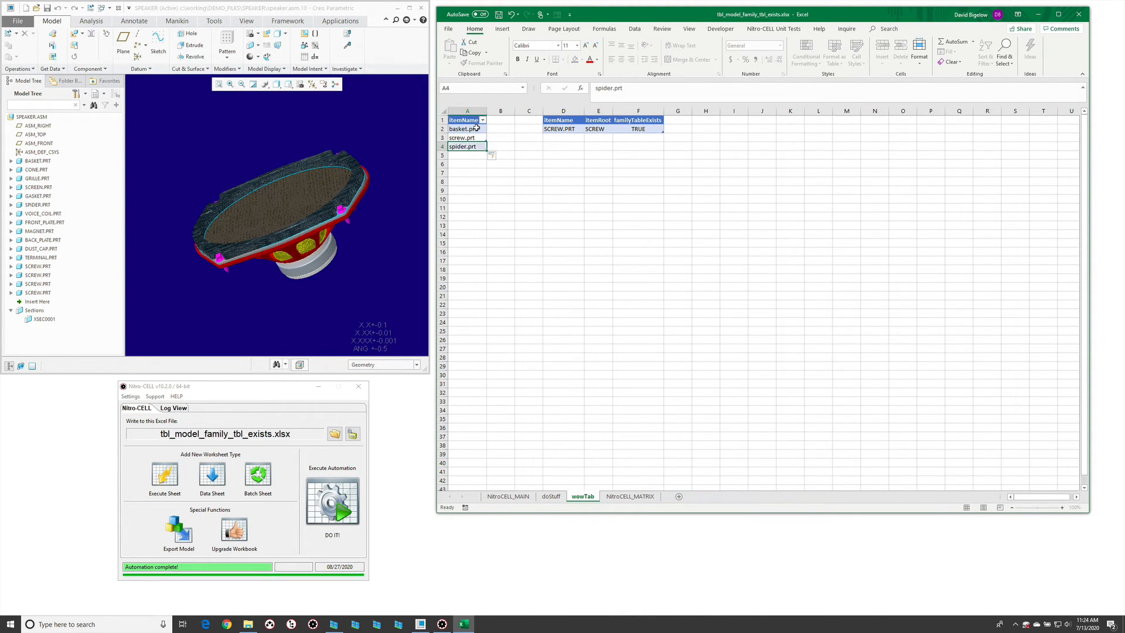
key("Return")
left_click(467, 137)
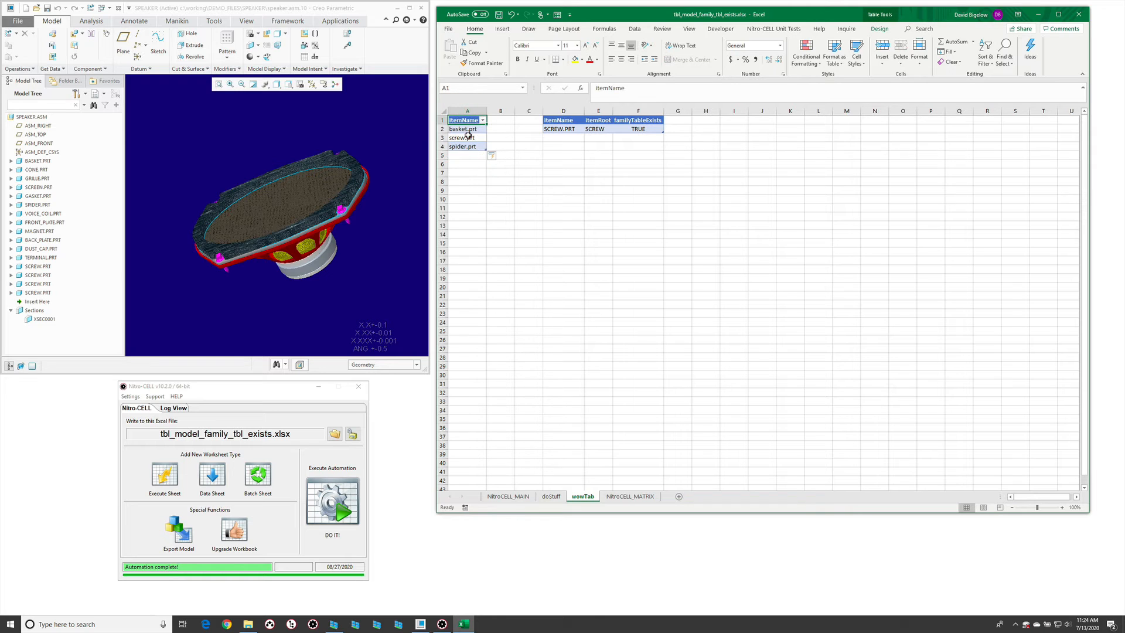
- Set the Source Model of the FAMILY_TBL_EXISTS row in the doStuff sheet to TBL:myTable
left_click(550, 496)
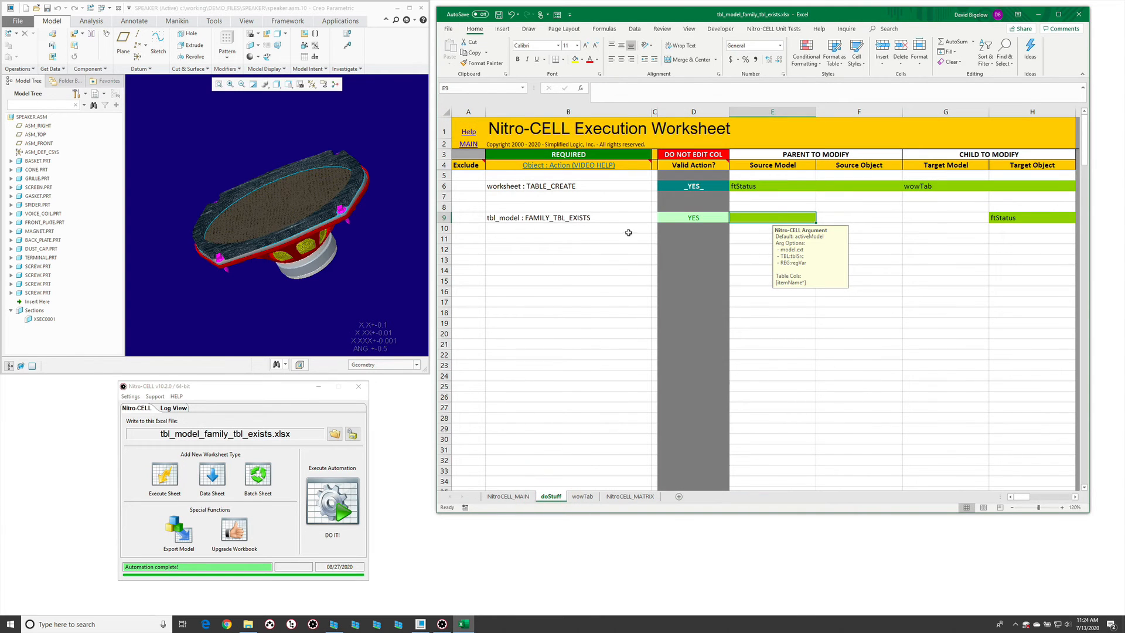
left_click(776, 217)
type("TBL")
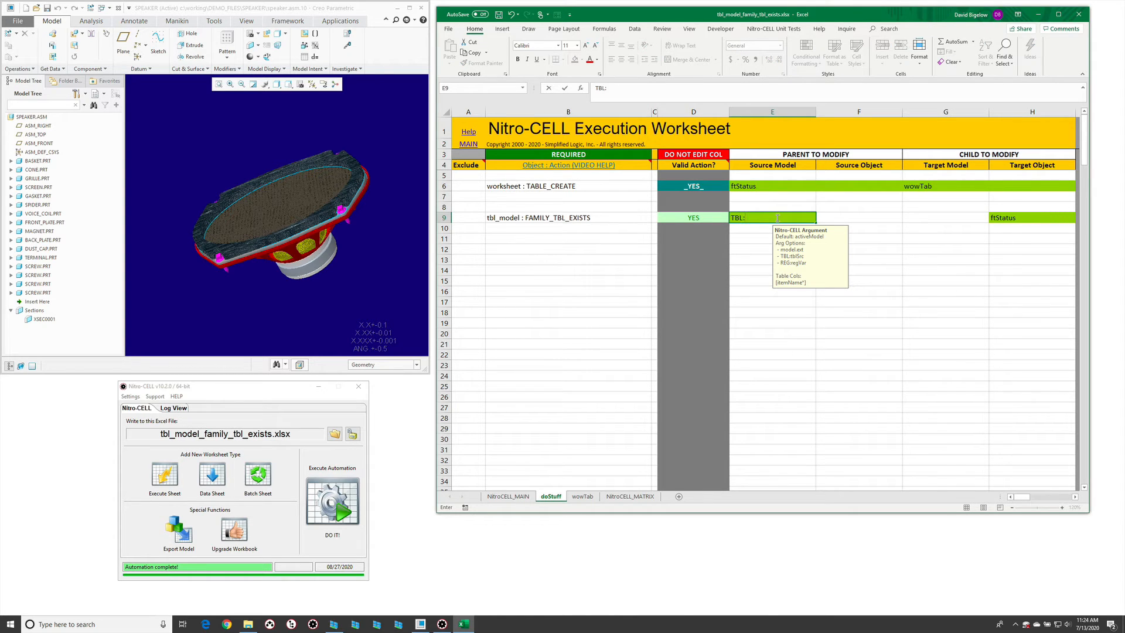
type(":myTable")
key("Return")
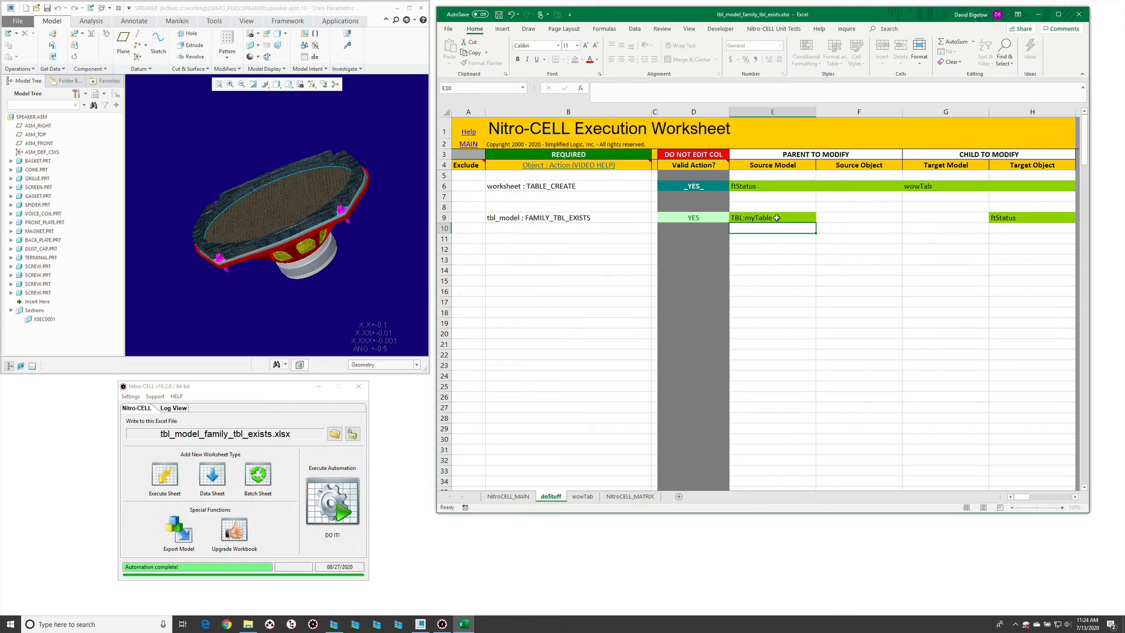
- Execute the automation on the three listed parts and check their familyTableExists values in wowTab
left_click(324, 518)
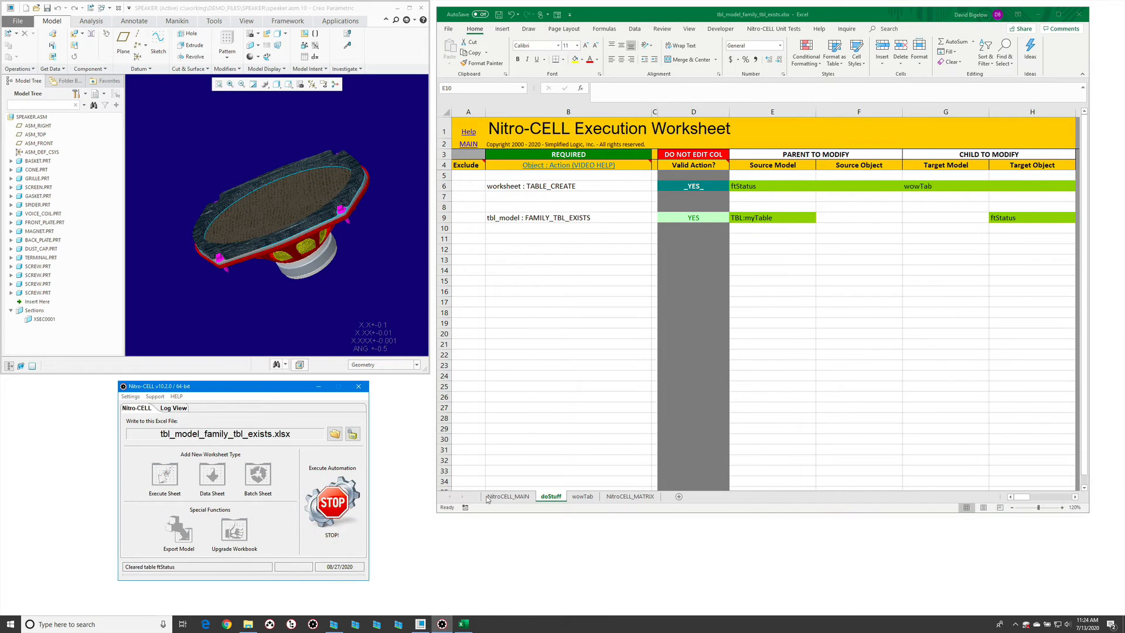
left_click(584, 496)
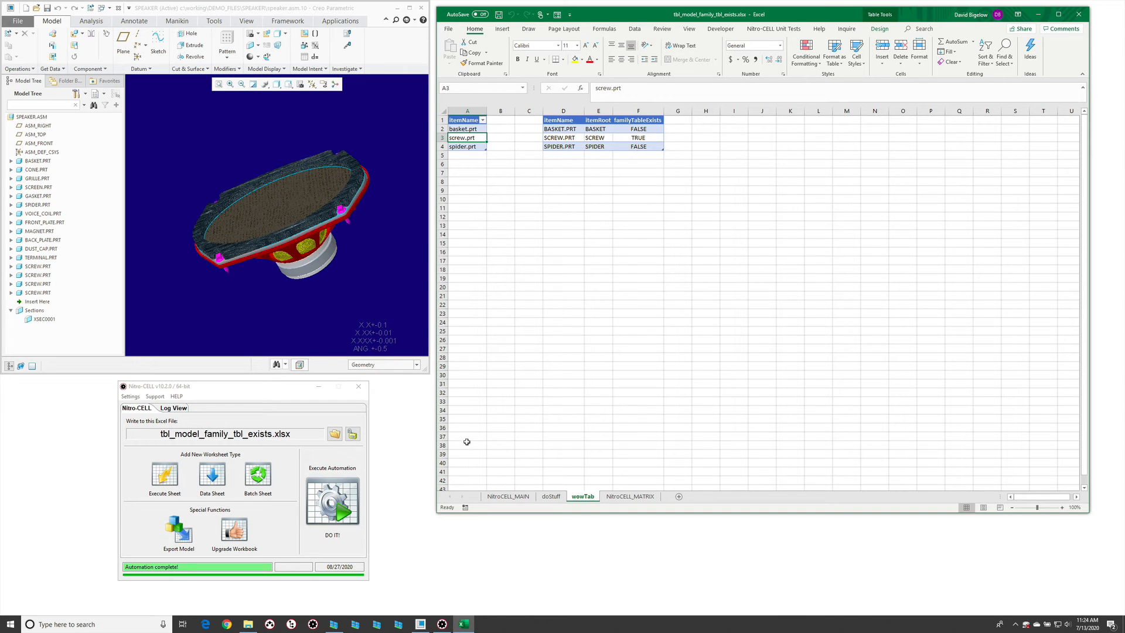
left_click(550, 496)
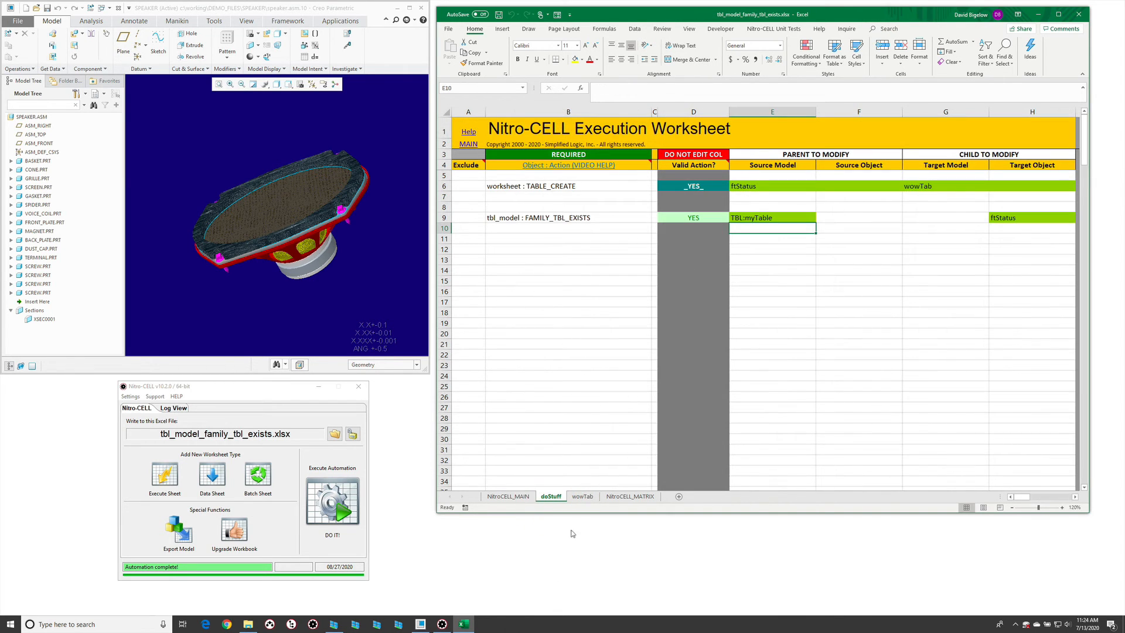
- Delete the screw.prt and spider.prt rows from myTable in the wowTab sheet
left_click(579, 496)
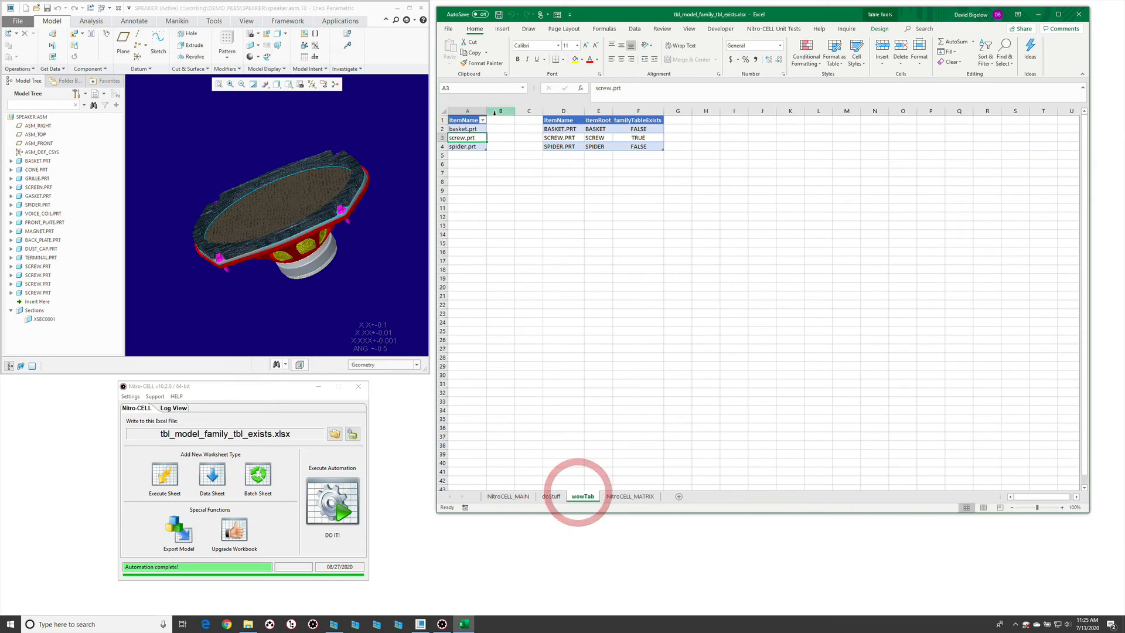
left_click(472, 146, "shift")
right_click(478, 147)
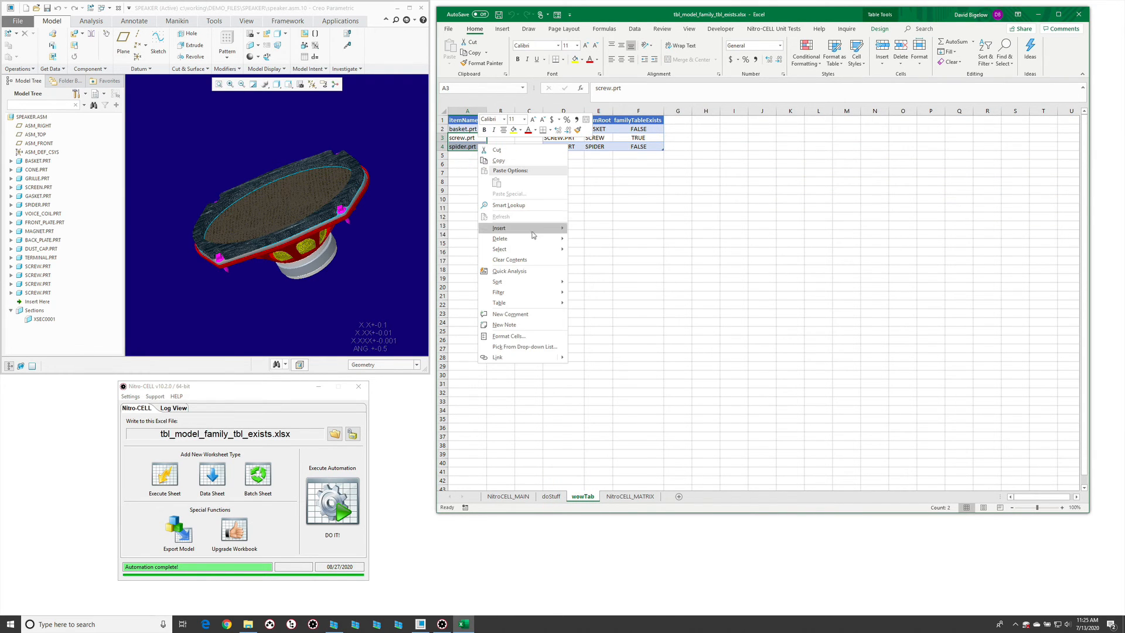
mouse_move(542, 242)
left_click(614, 250)
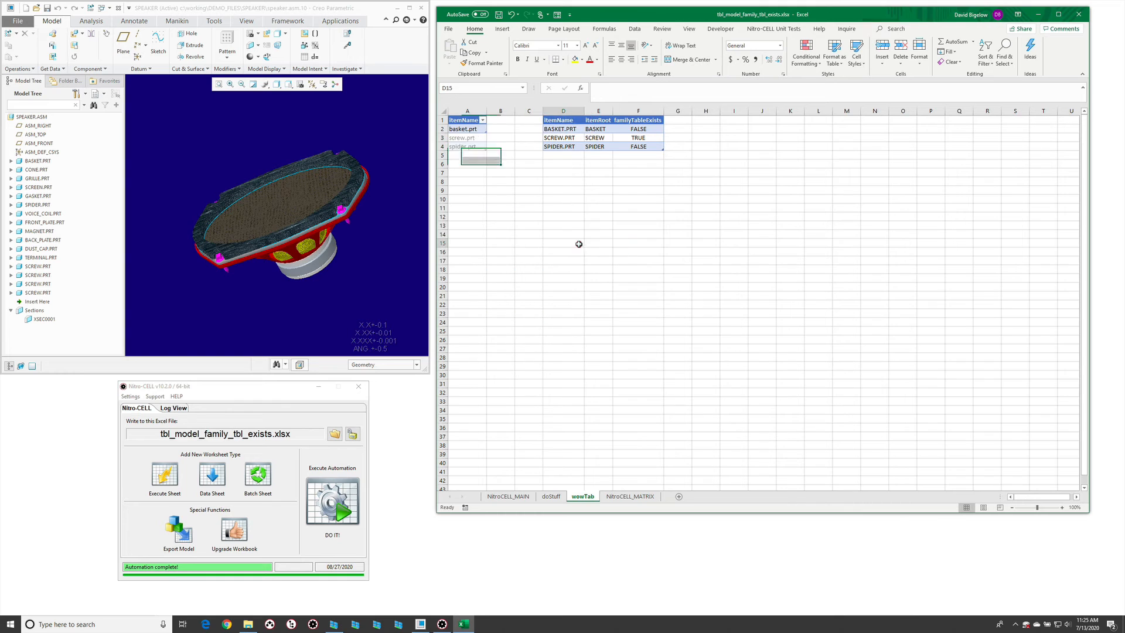
left_click(579, 243)
- Set the remaining myTable entry to *.prt and execute the automation, viewing the results in wowTab
left_click(466, 129)
type("*.")
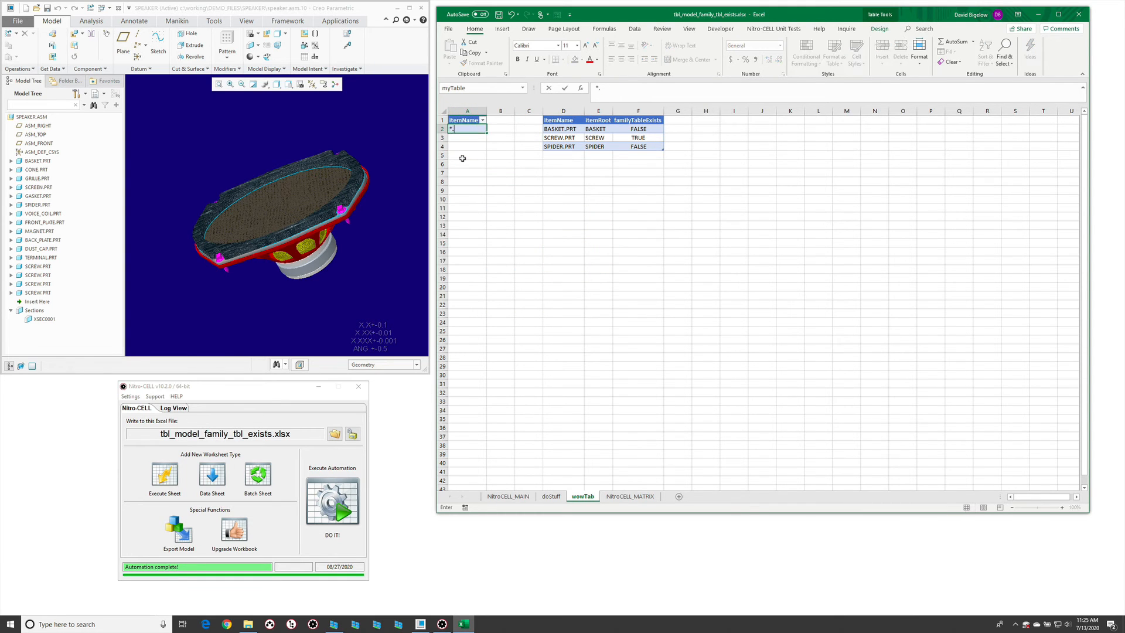
type("prt")
key("Return")
left_click(331, 504)
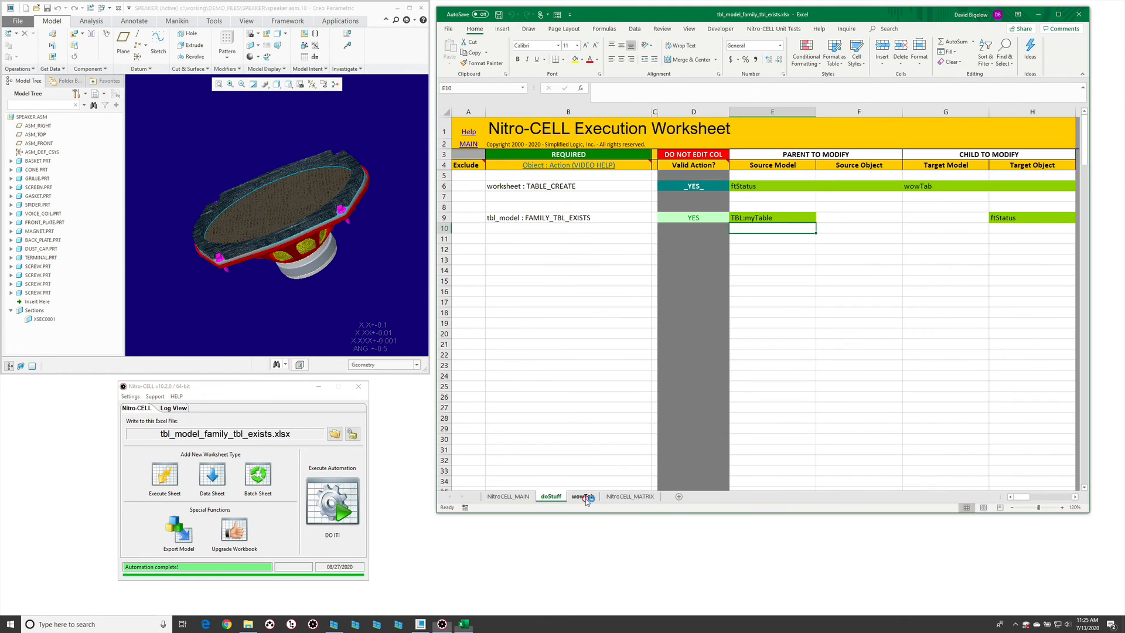
left_click(589, 499)
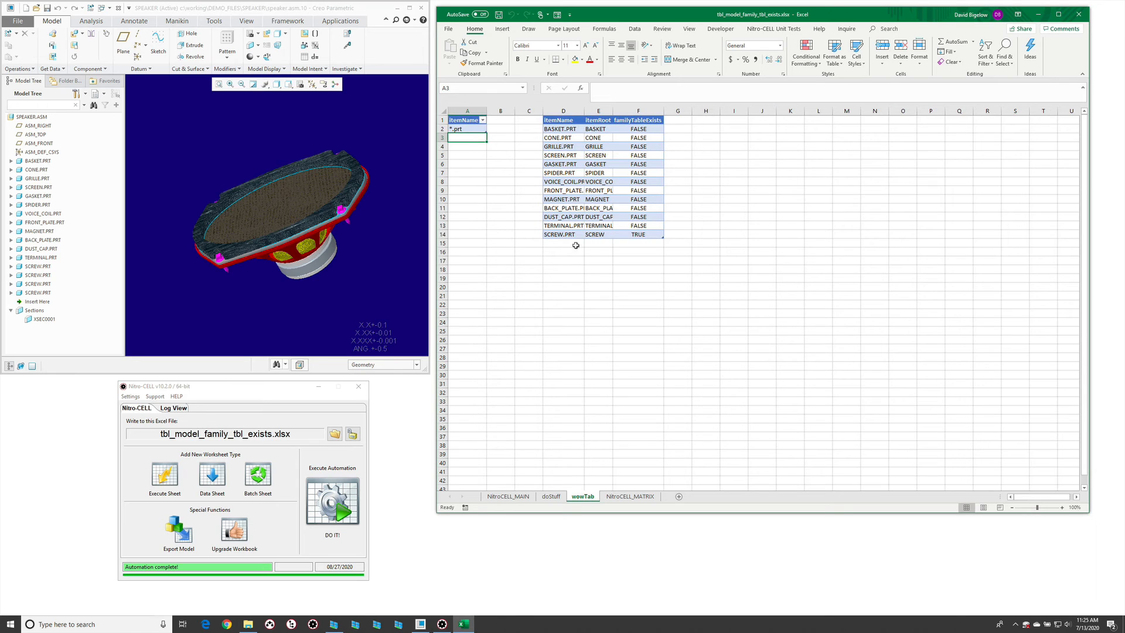
- Change the myTable entry to *.* and rerun the automation, reviewing the familyTableExists column in wowTab
left_click(474, 128)
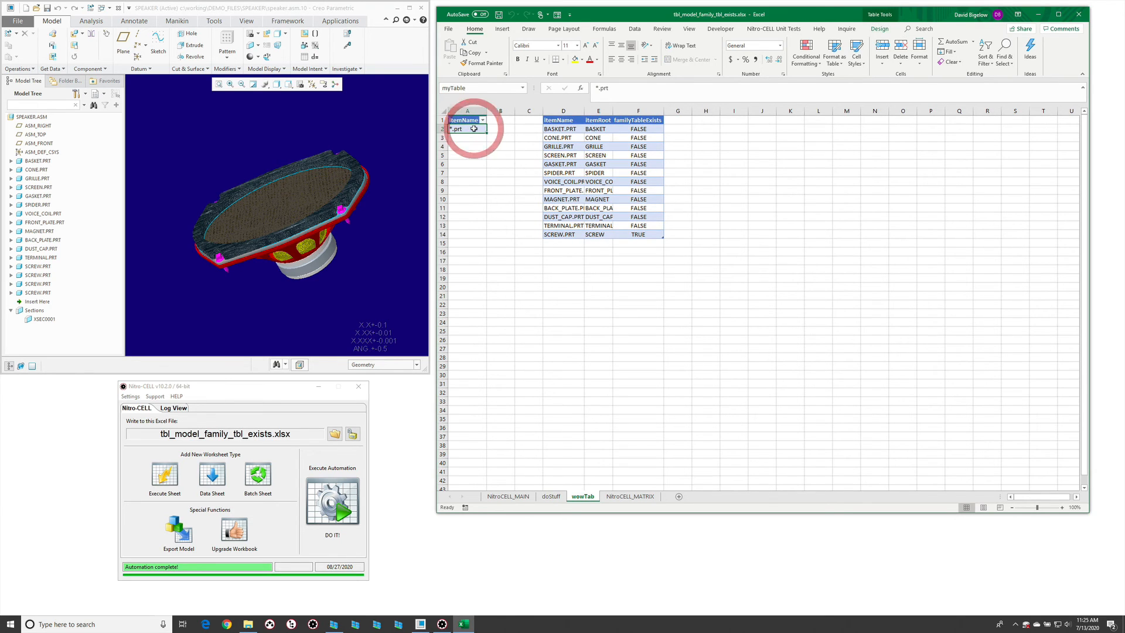
type("*.*")
left_click(455, 134)
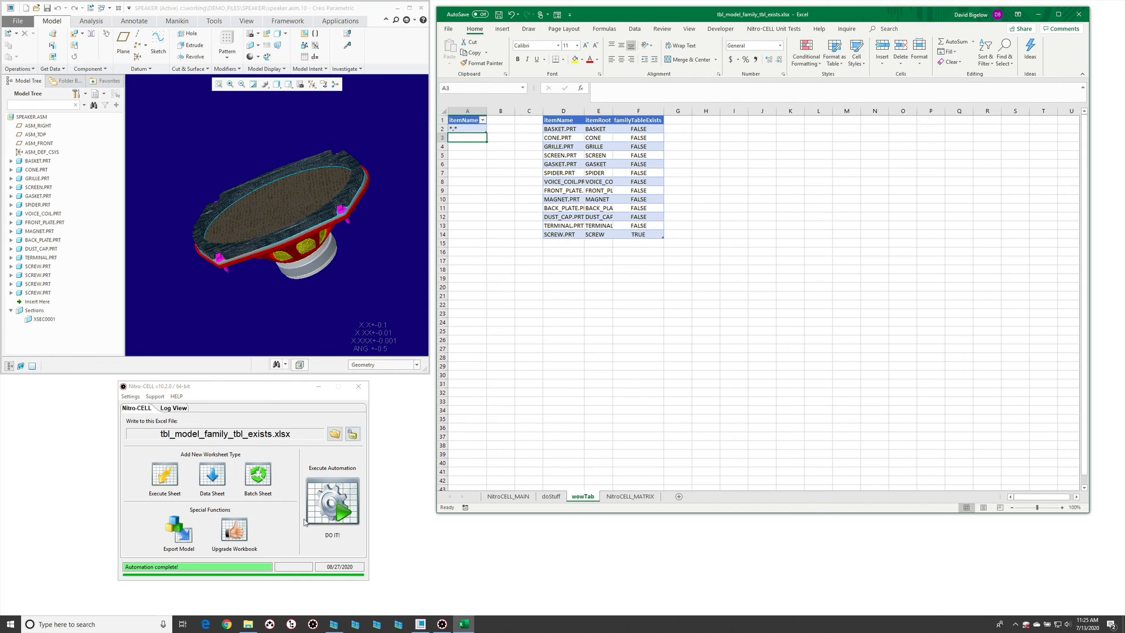
left_click(332, 499)
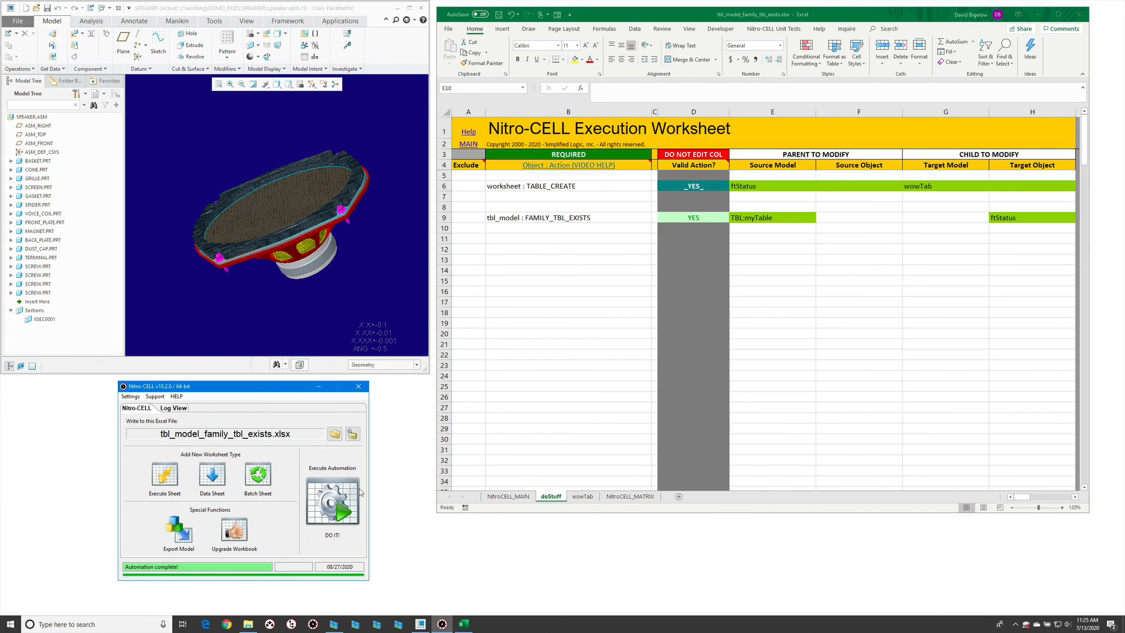
left_click(583, 496)
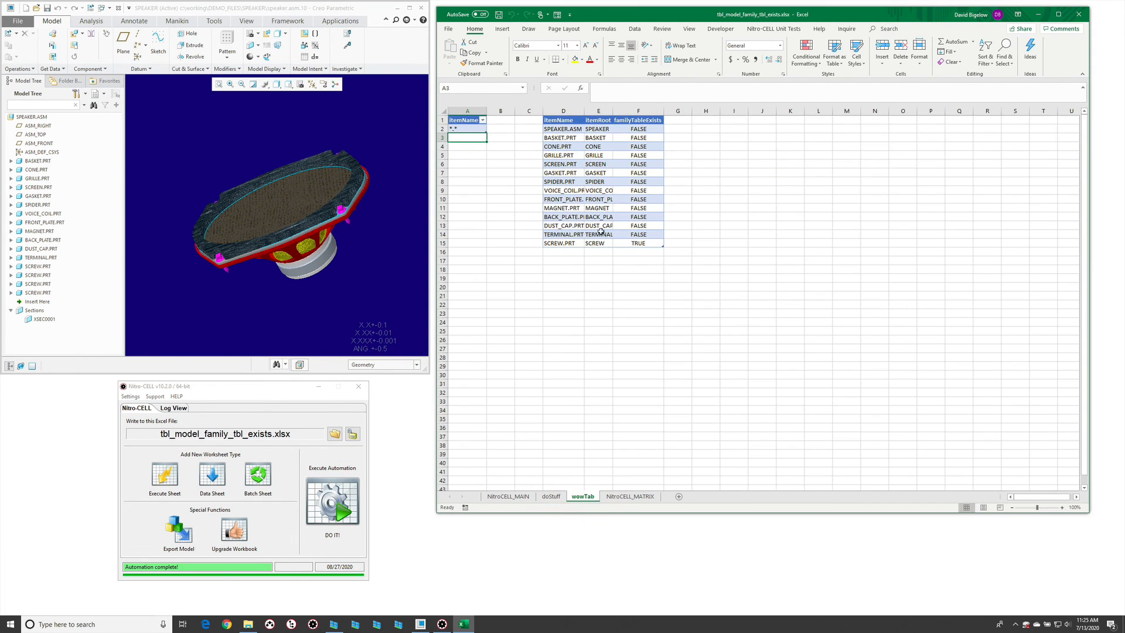
left_click(652, 130)
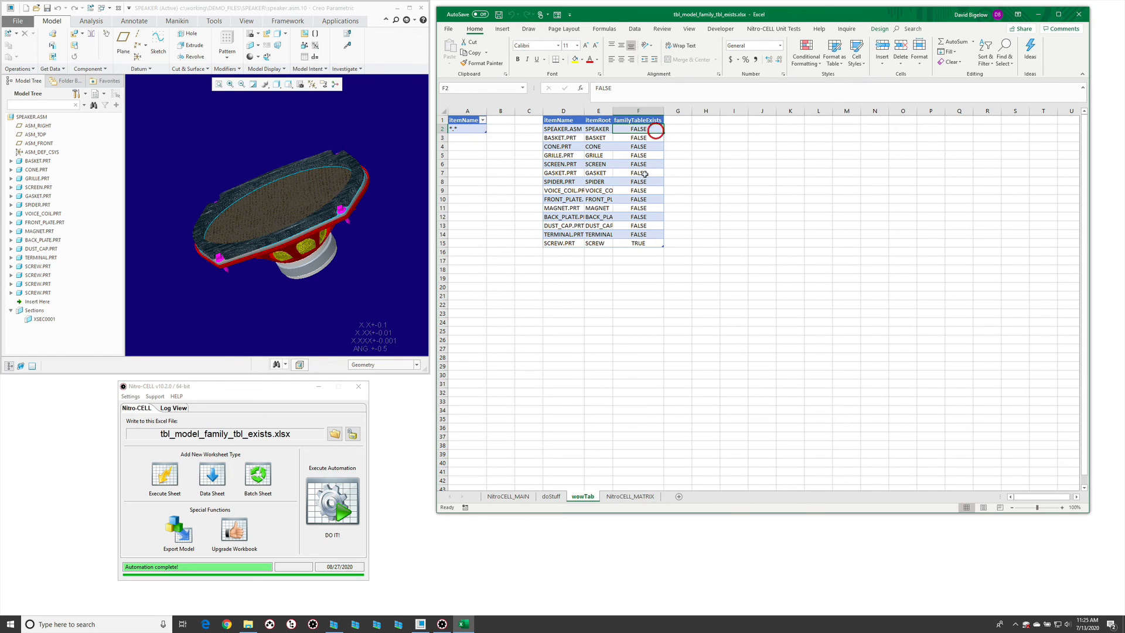